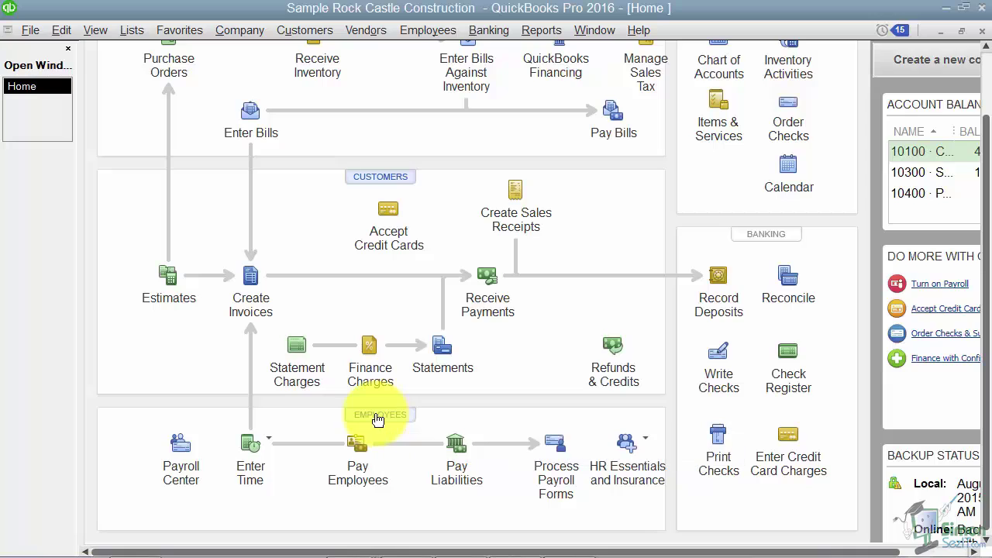
Open the Employee Center and look through the To Do's, Notes and Sent Email tabs
{"action": "left_click", "coordinate": [378, 419]}
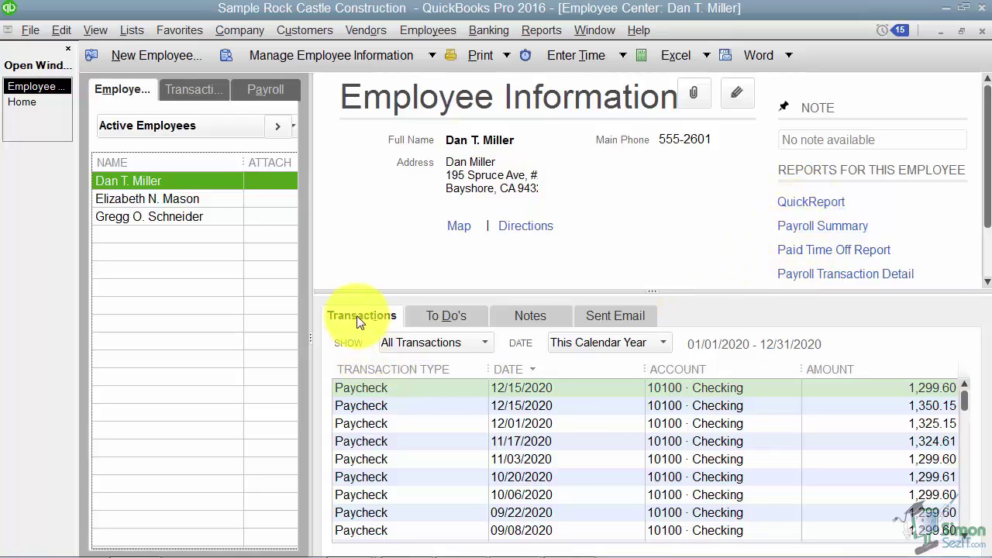
{"action": "left_click", "coordinate": [445, 317]}
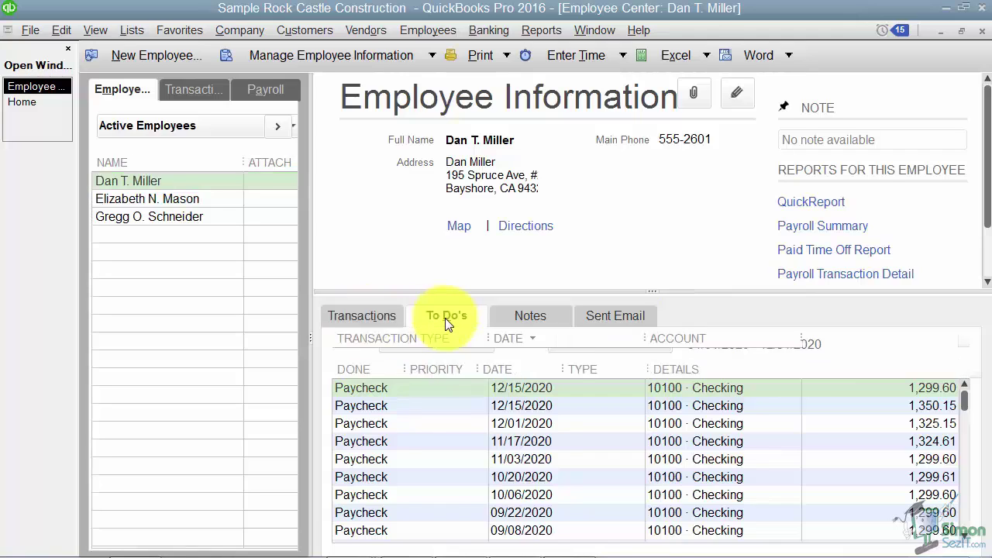
{"action": "left_click", "coordinate": [527, 314]}
{"action": "left_click", "coordinate": [612, 311]}
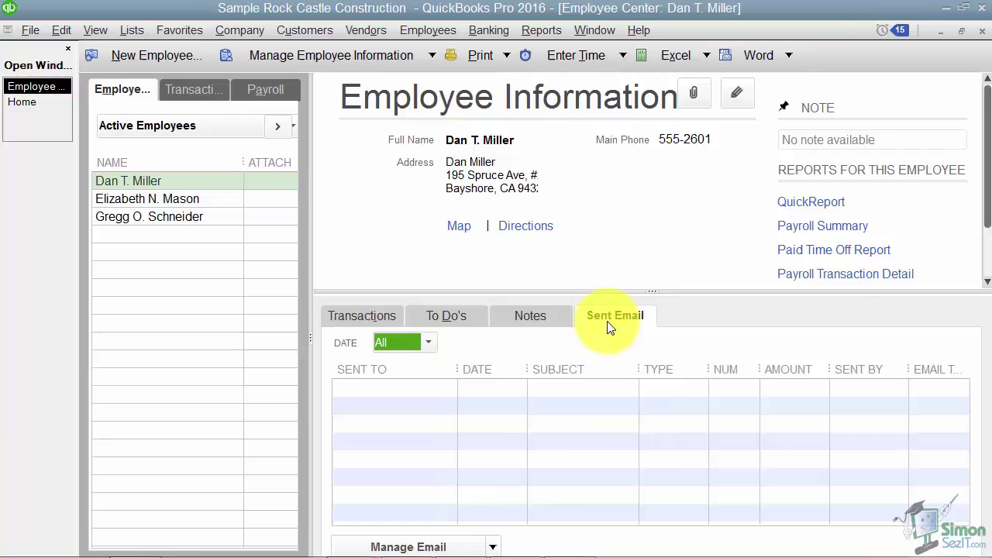
{"action": "left_click", "coordinate": [371, 317]}
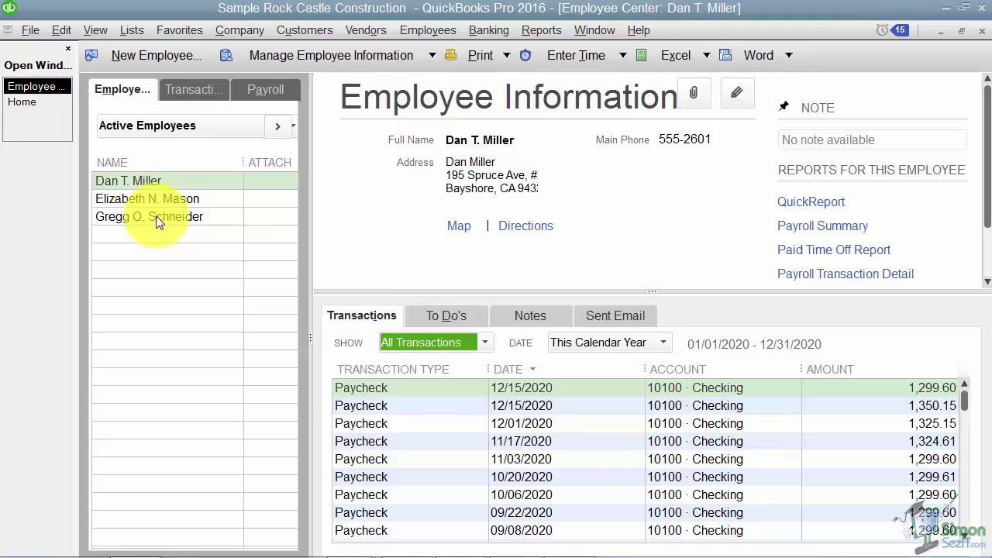
Keep the list on Active Employees and switch from full-width list back to list with details
{"action": "left_click", "coordinate": [166, 124]}
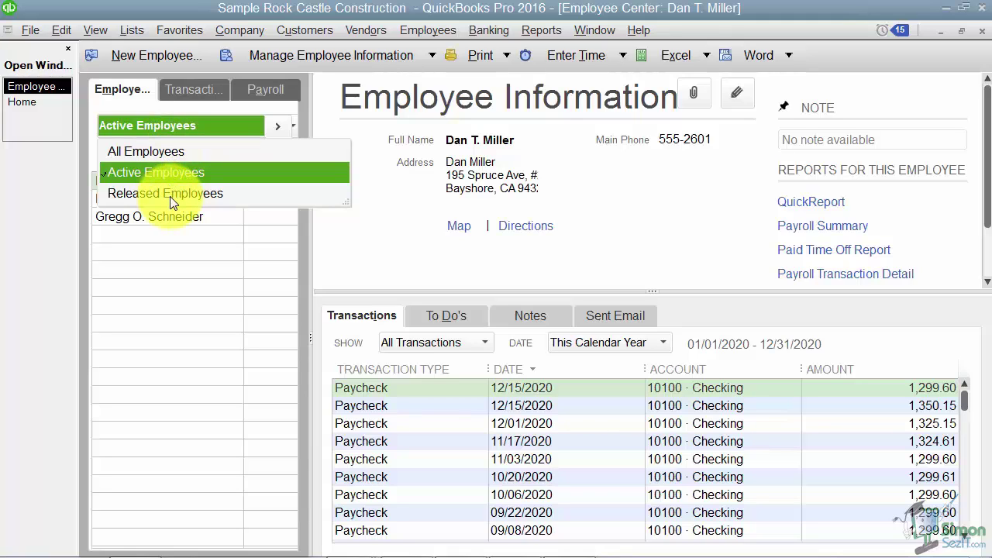
{"action": "left_click", "coordinate": [168, 127]}
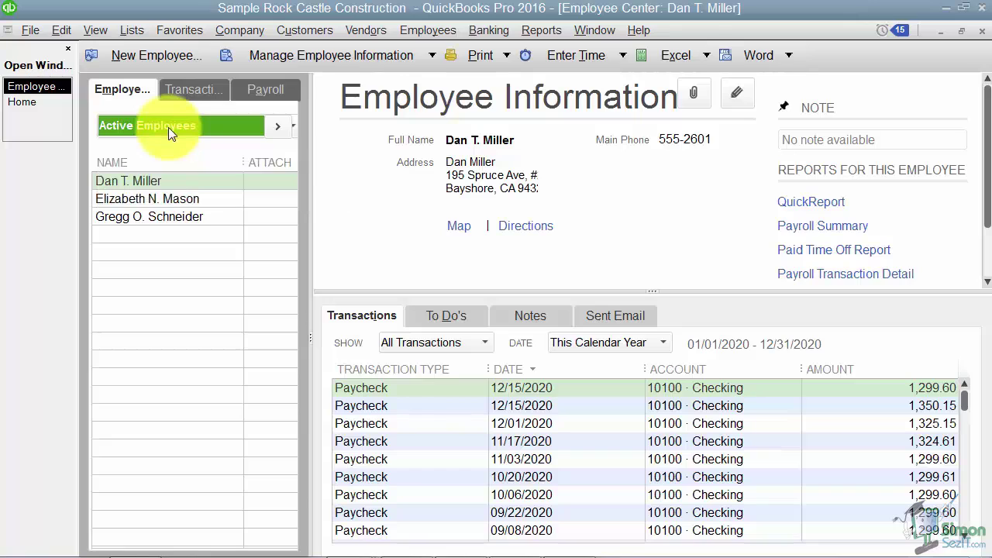
{"action": "left_click", "coordinate": [277, 129]}
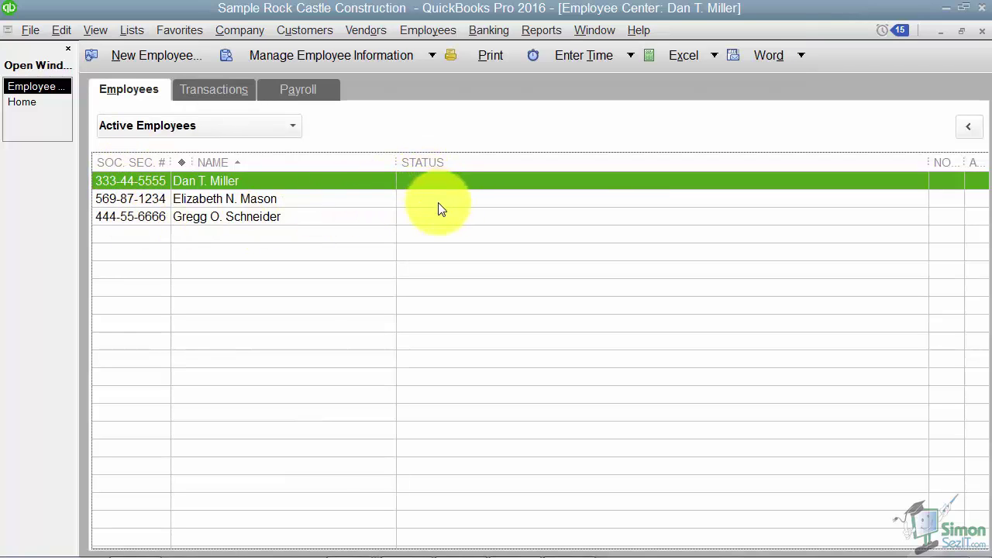
{"action": "left_click", "coordinate": [971, 131]}
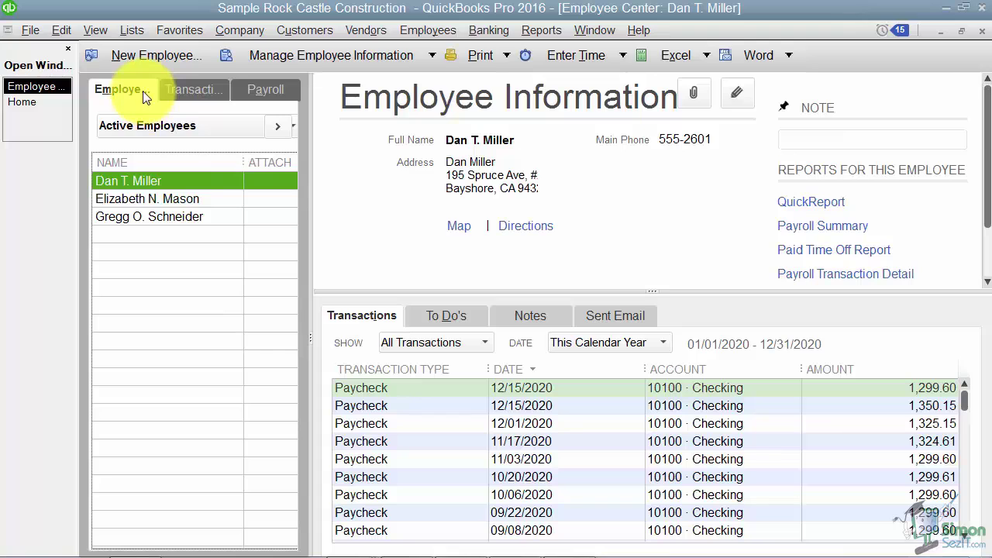
Review Liability Checks, Non-Payroll Transactions and date ranges on Transactions, then view the Payroll tab
{"action": "left_click", "coordinate": [184, 91]}
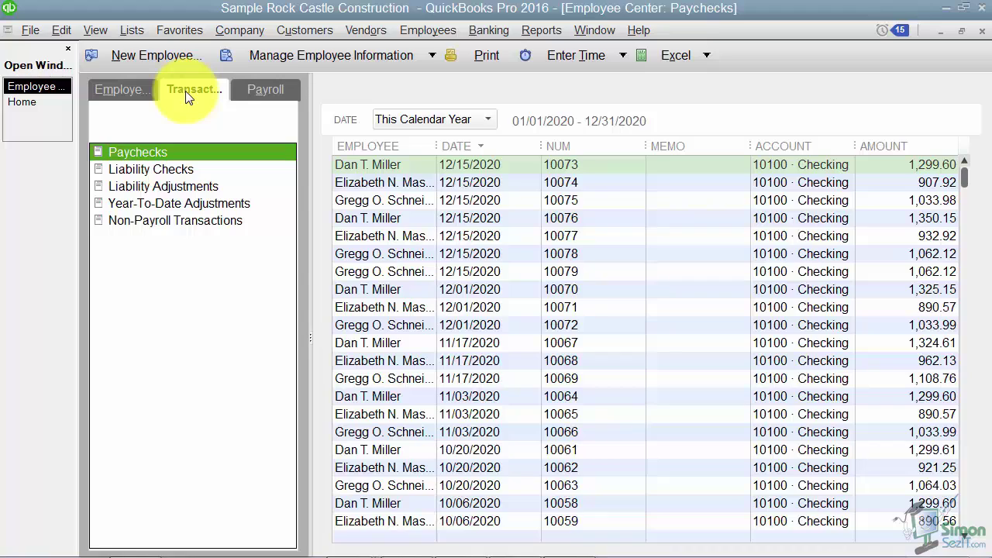
{"action": "left_click", "coordinate": [159, 169]}
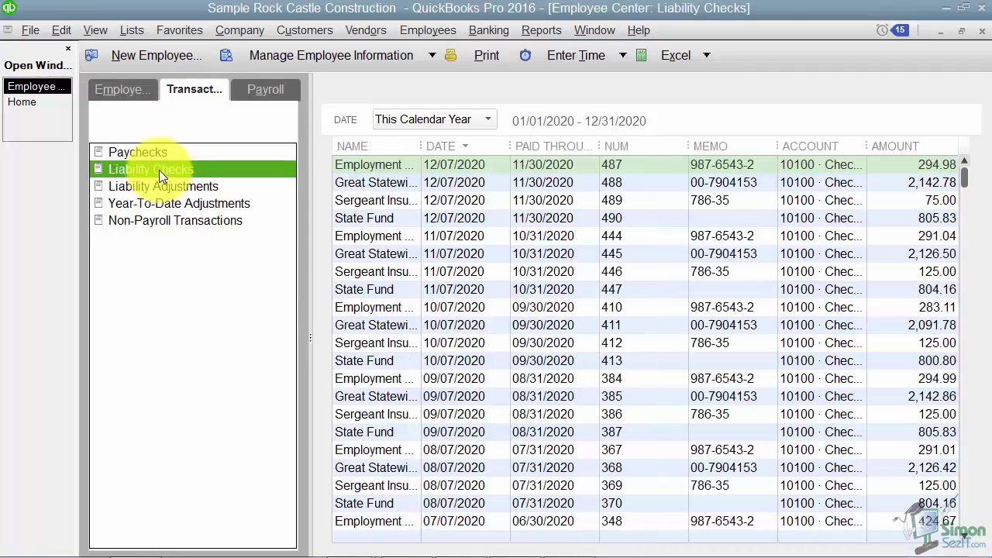
{"action": "left_click", "coordinate": [155, 220]}
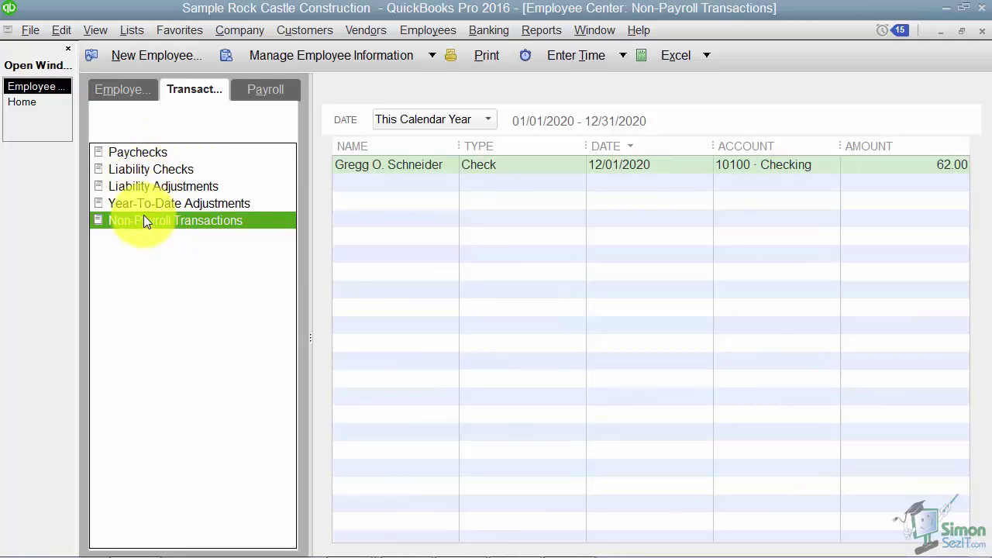
{"action": "left_click", "coordinate": [488, 120]}
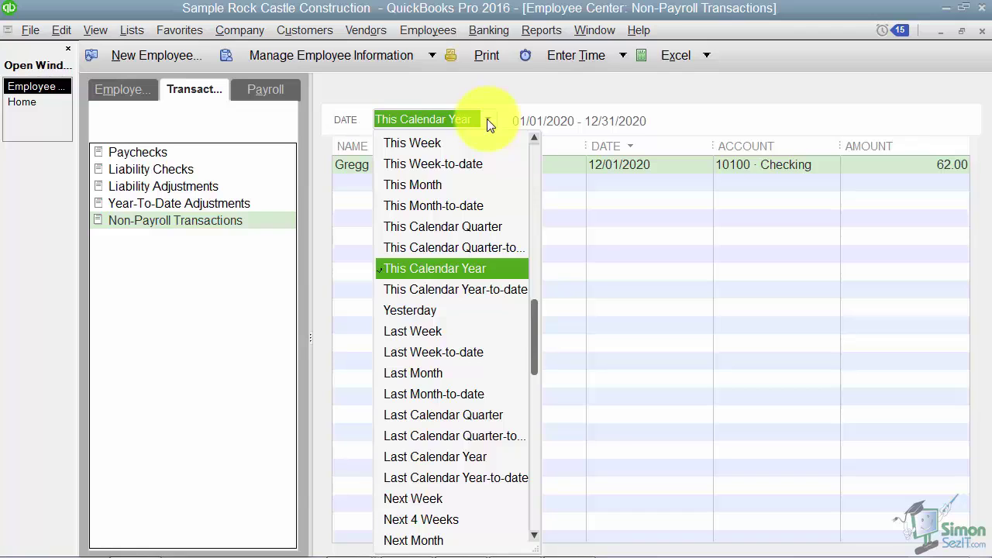
{"action": "left_click", "coordinate": [263, 89]}
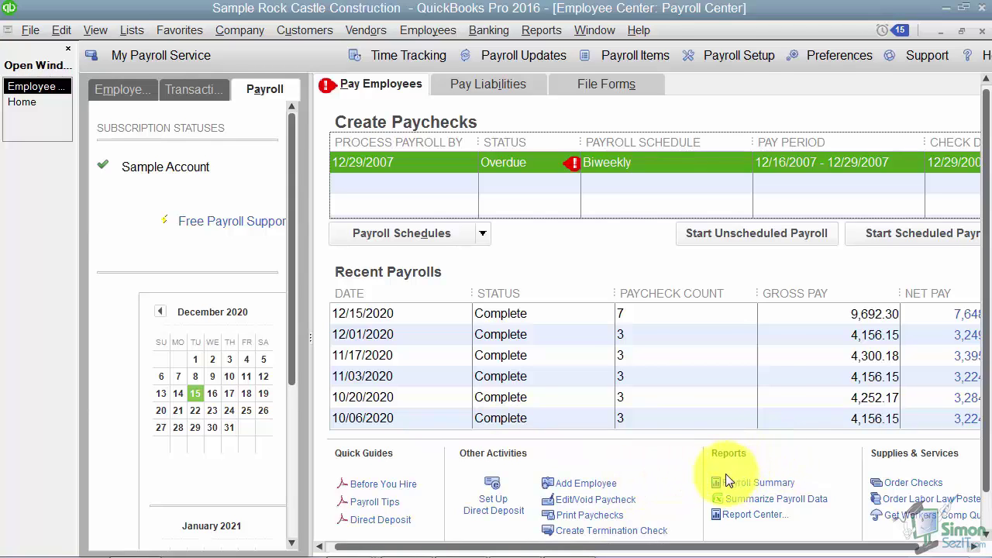
Return to the Employees tab and start a New Employee record
{"action": "left_click", "coordinate": [129, 90]}
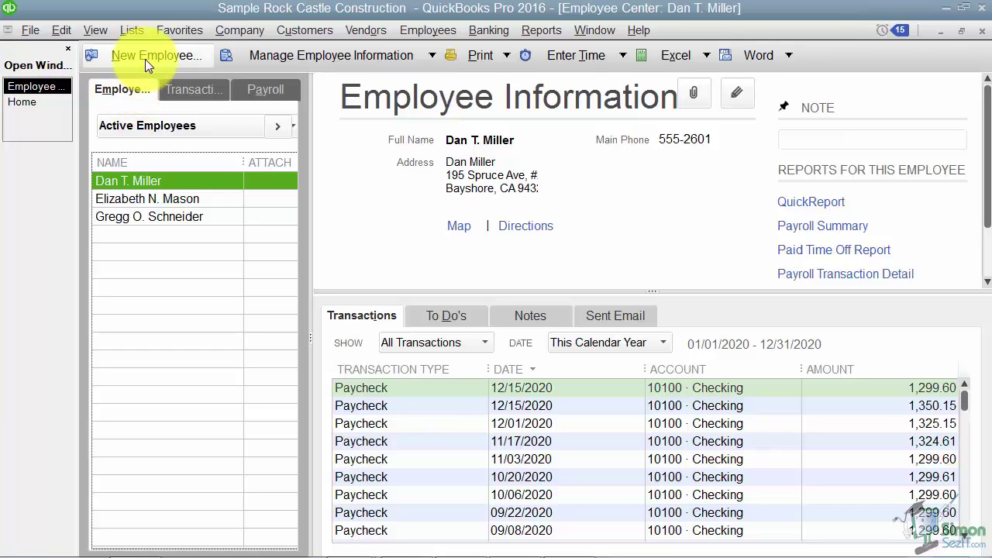
{"action": "left_click", "coordinate": [145, 59]}
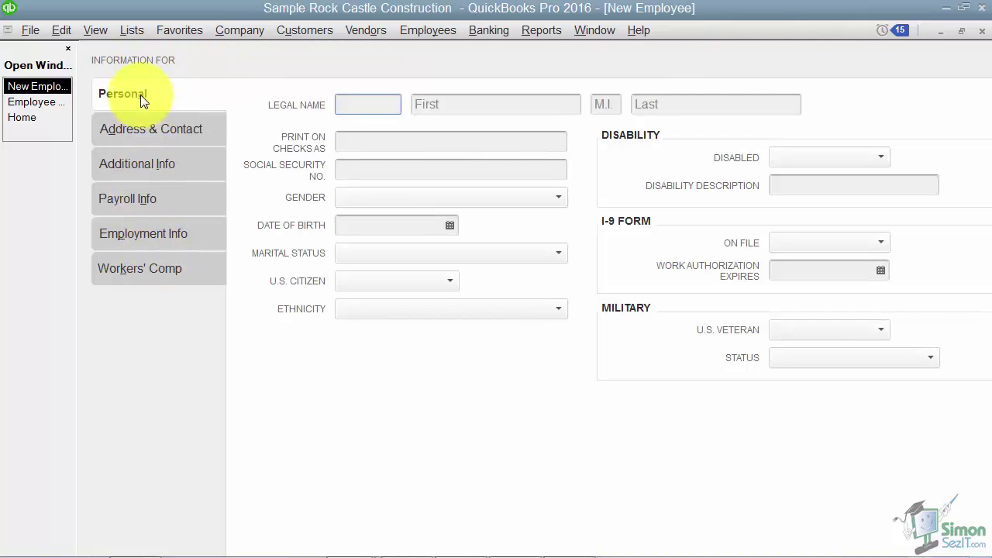
Enter the employee's first and last name, which also fills the print-on-checks name
{"action": "left_click", "coordinate": [418, 107]}
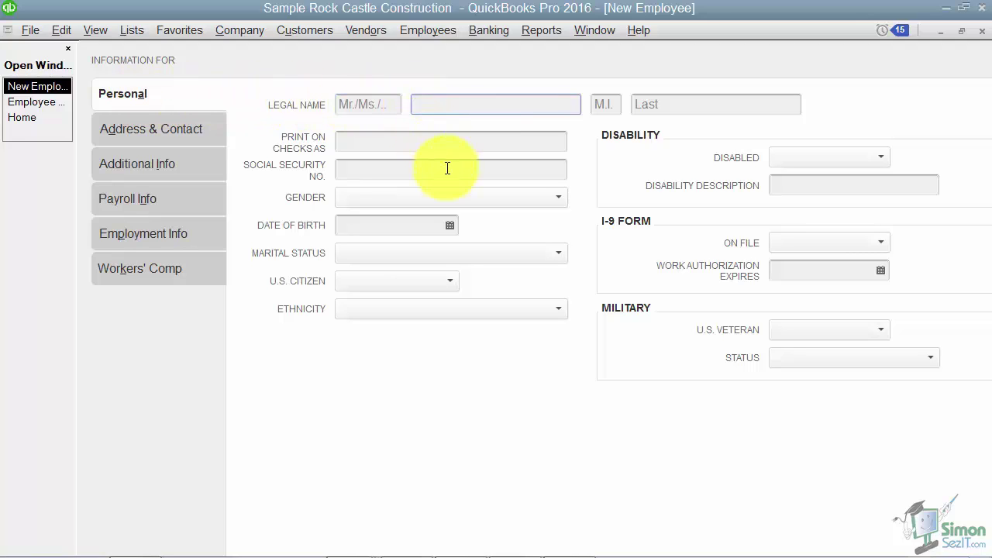
{"action": "key", "text": "Tab"}
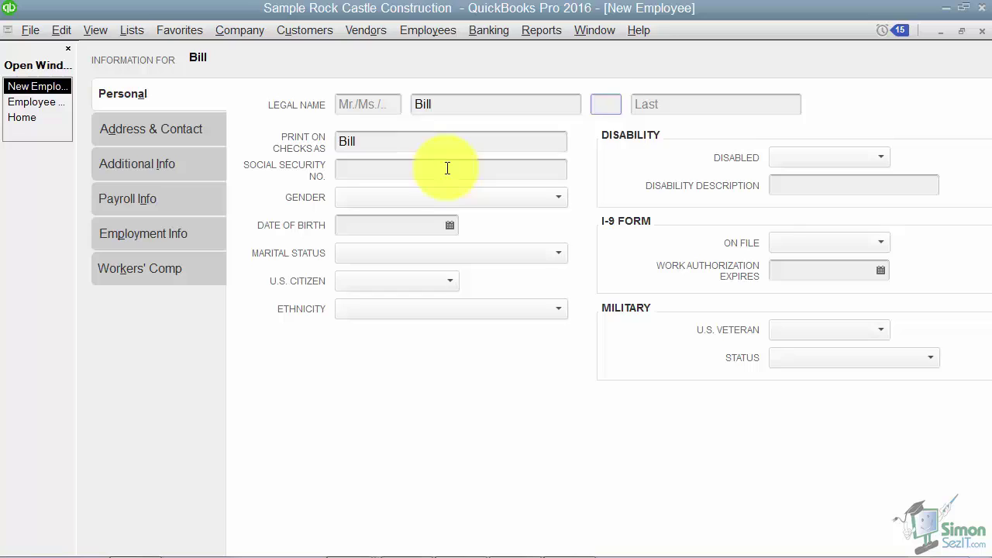
{"action": "key", "text": "Tab"}
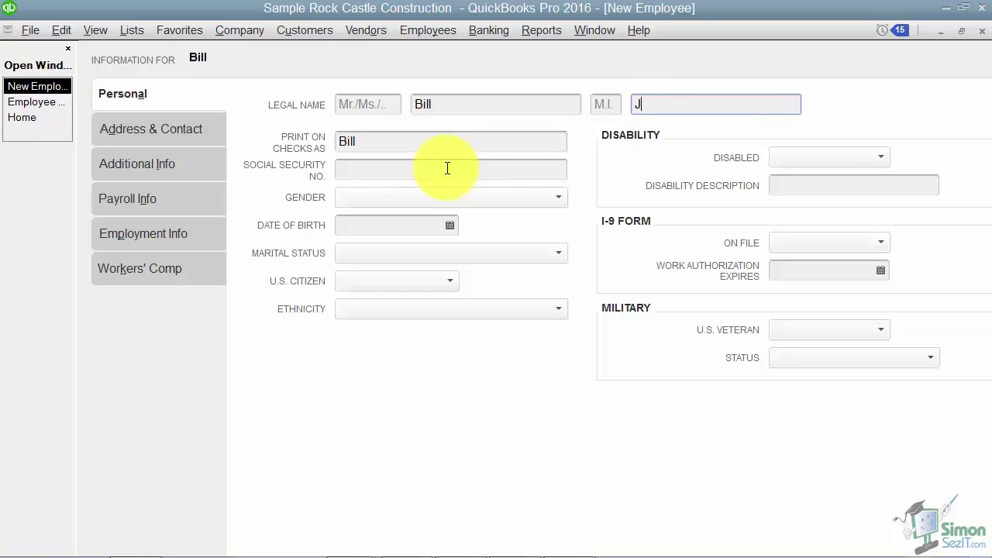
{"action": "key", "text": "Tab"}
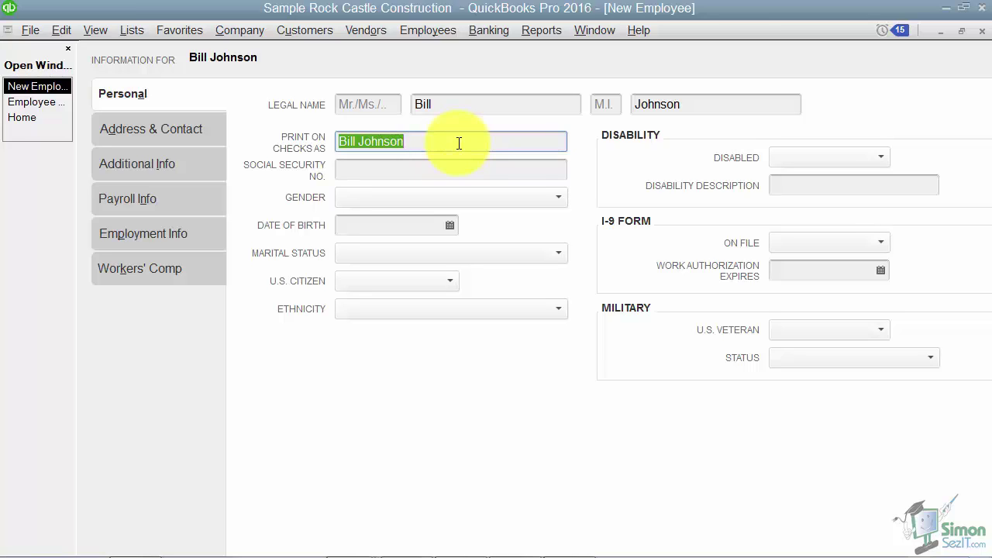
Review the Gender, Disabled, I-9 On File, U.S. Veteran and Military Status choices, leaving all unset
{"action": "left_click", "coordinate": [420, 173]}
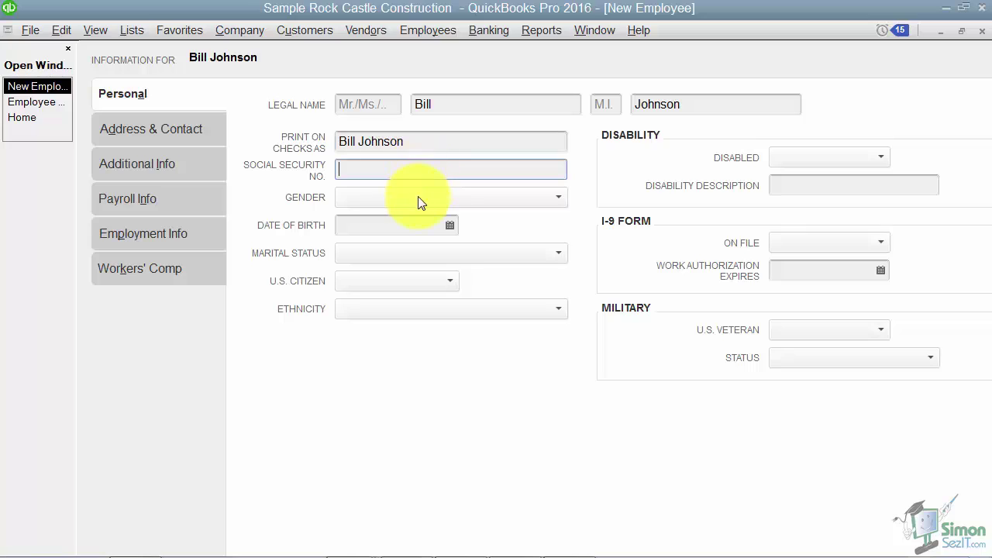
{"action": "left_click", "coordinate": [417, 197]}
{"action": "left_click", "coordinate": [413, 221]}
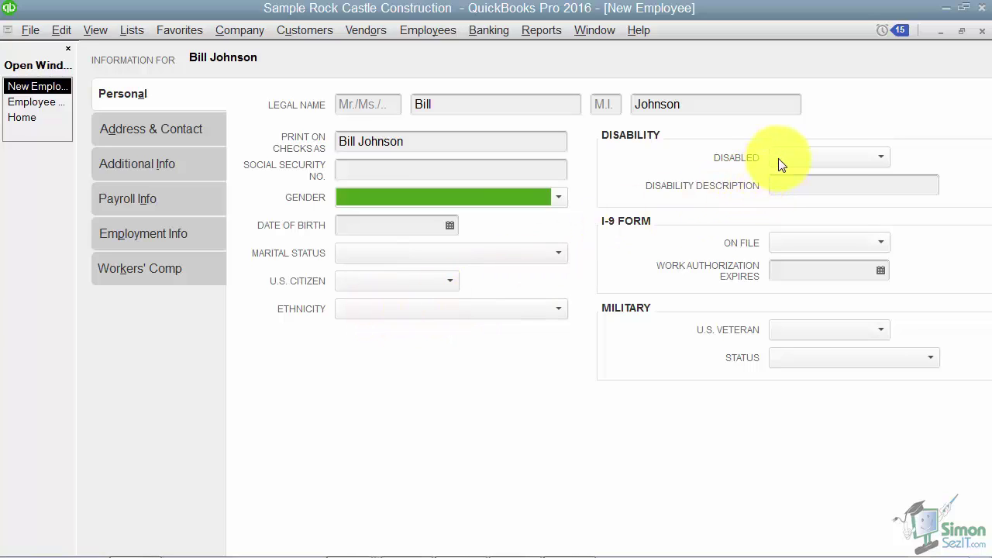
{"action": "left_click", "coordinate": [884, 155]}
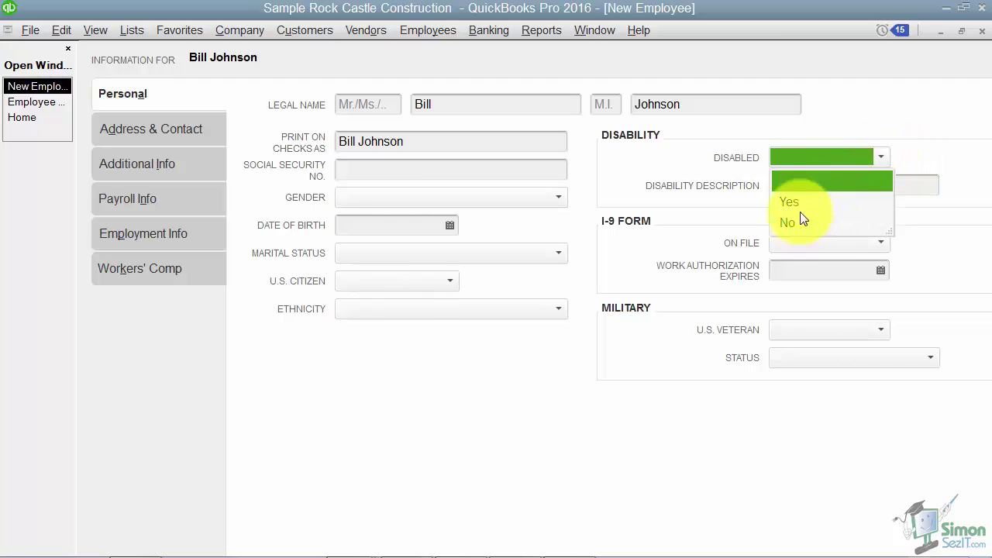
{"action": "left_click", "coordinate": [686, 158]}
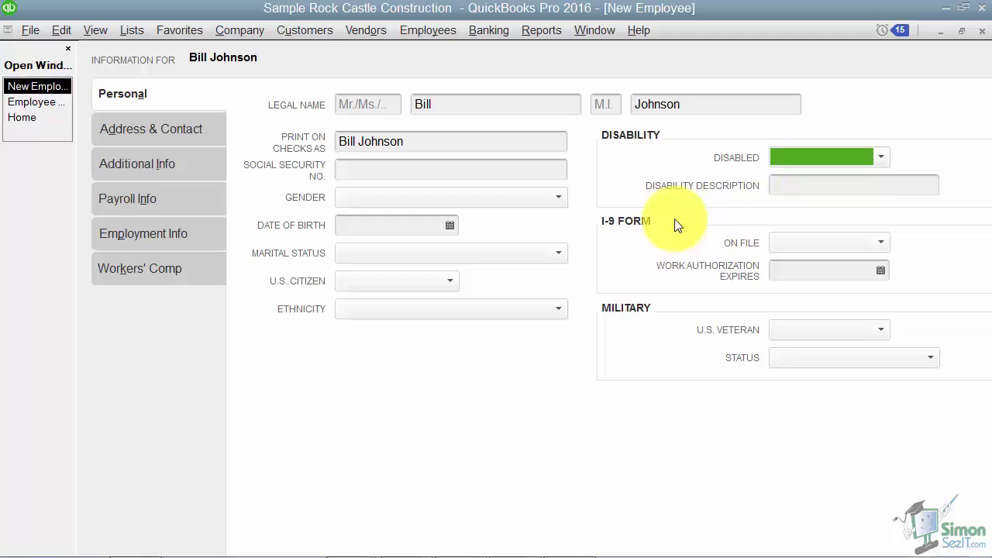
{"action": "left_click", "coordinate": [885, 241]}
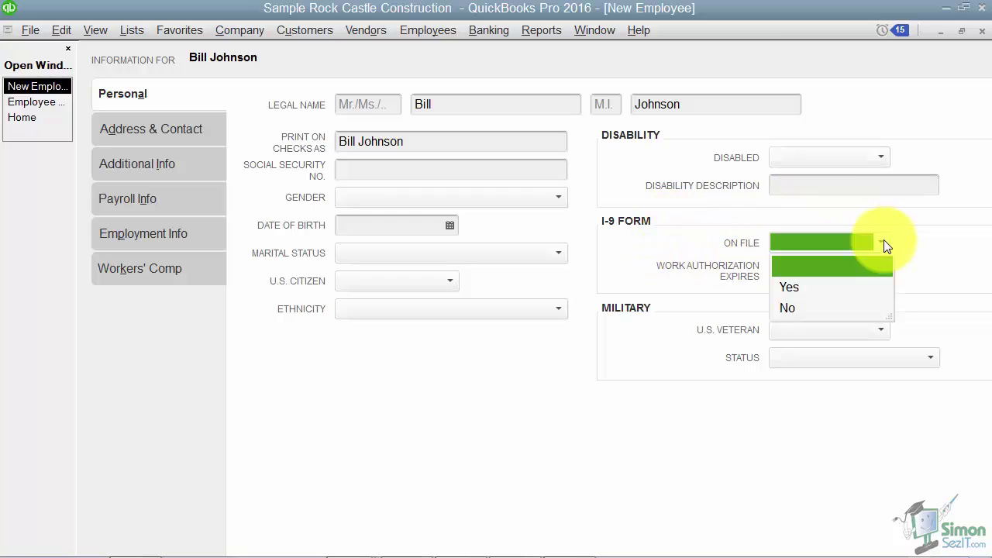
{"action": "left_click", "coordinate": [715, 251]}
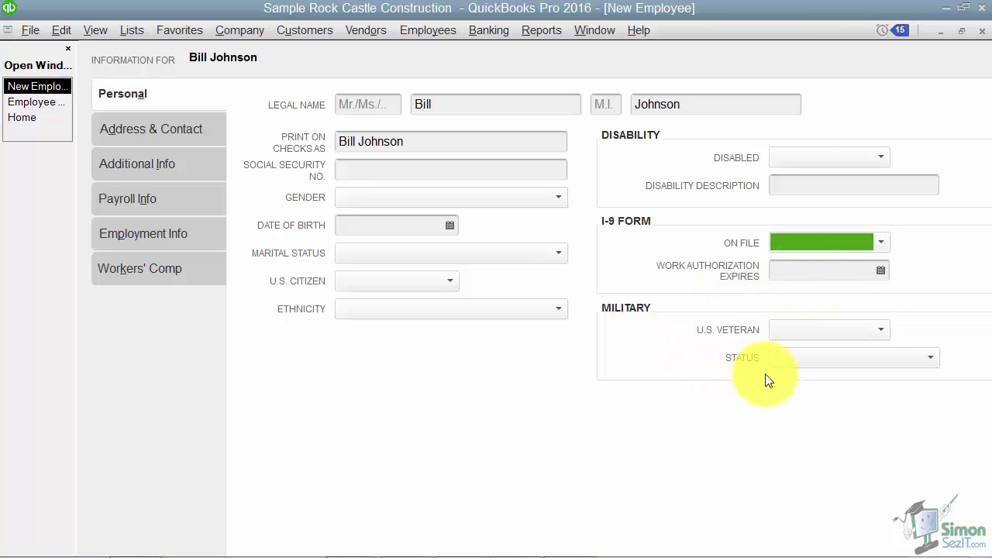
{"action": "left_click", "coordinate": [879, 331]}
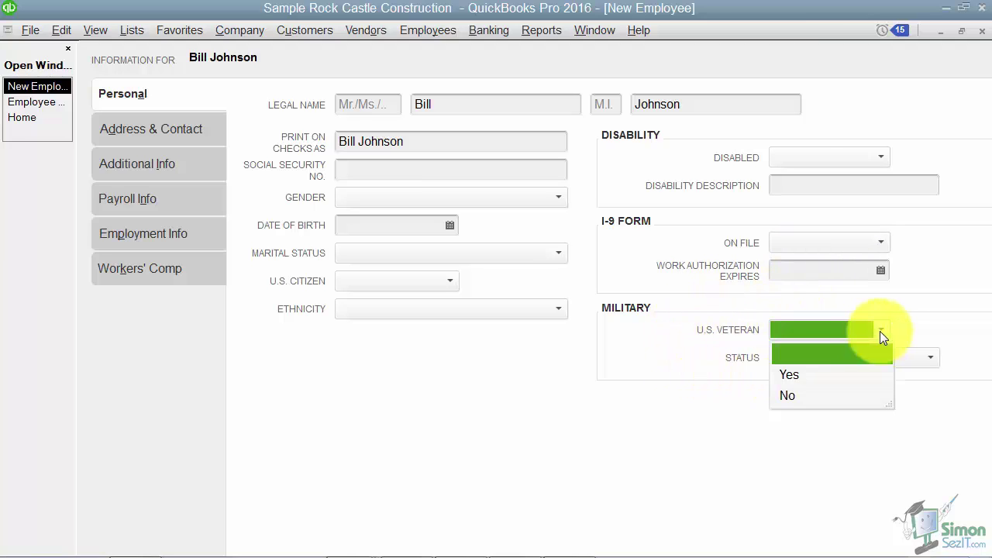
{"action": "left_click", "coordinate": [880, 331]}
{"action": "left_click", "coordinate": [919, 355]}
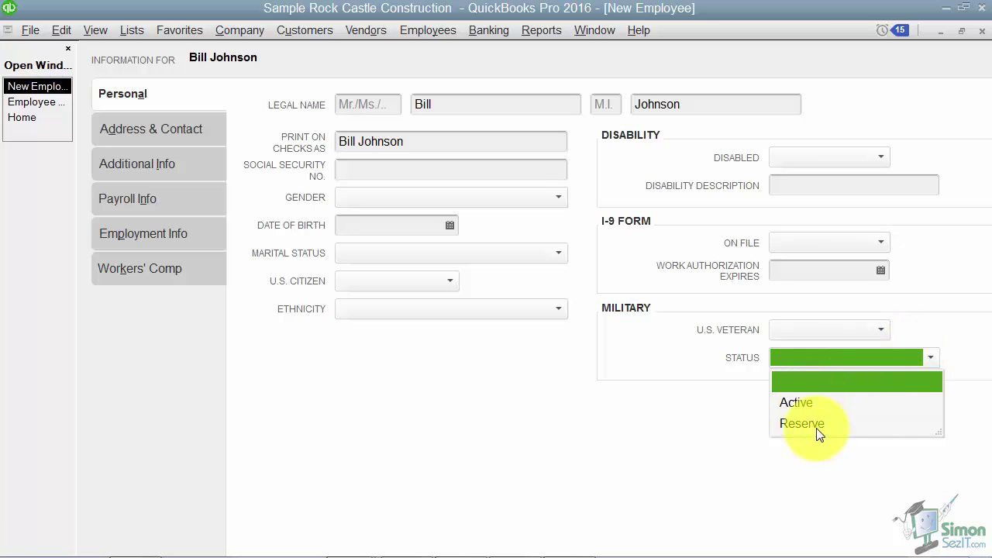
{"action": "left_click", "coordinate": [679, 410]}
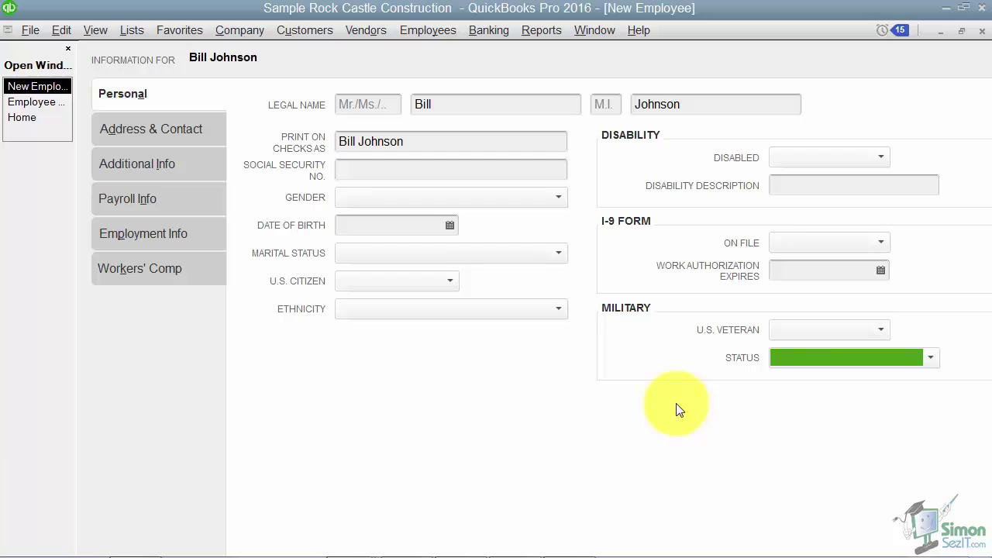
Fill in the employee's home street address, city, state and ZIP on the Address & Contact page
{"action": "left_click", "coordinate": [150, 129]}
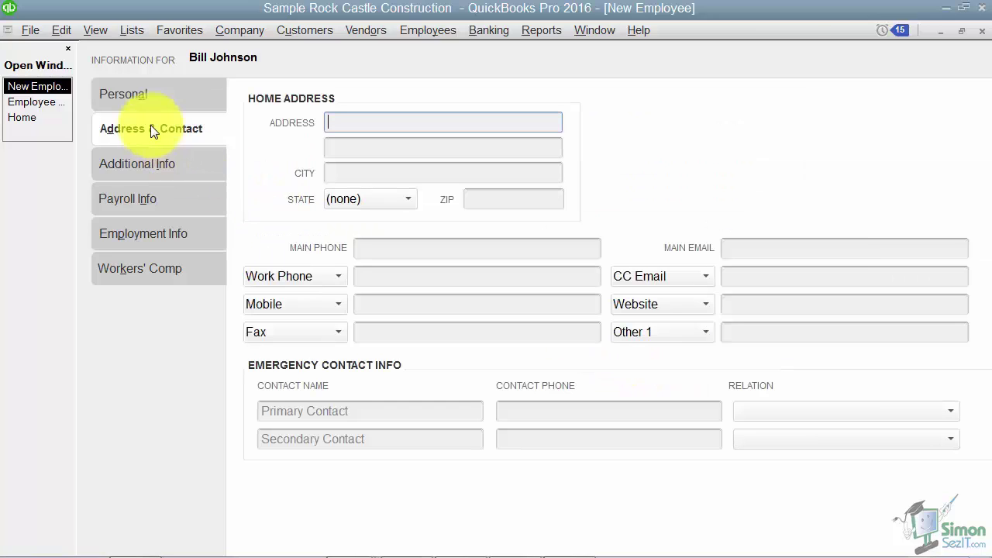
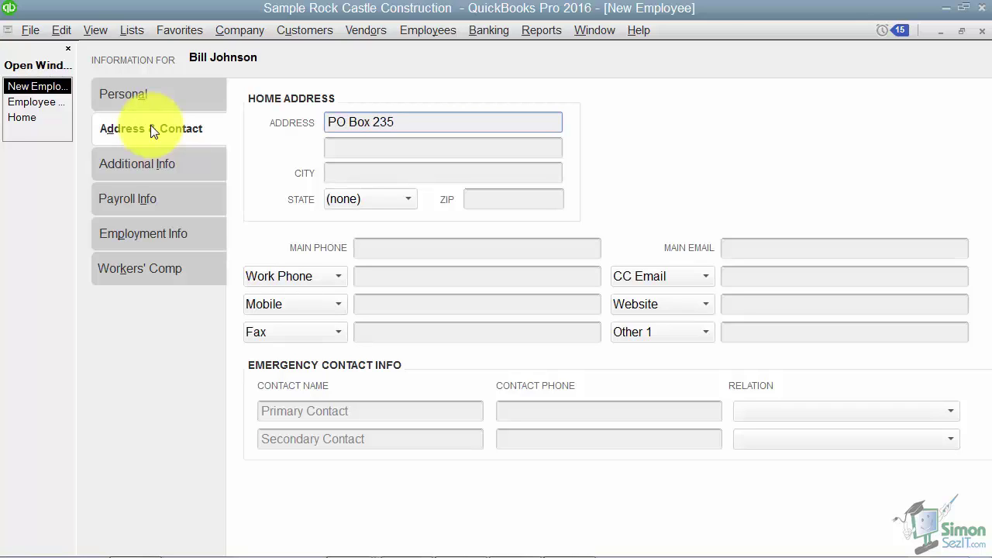
{"action": "key", "text": "Tab"}
{"action": "key", "text": "Tab"}
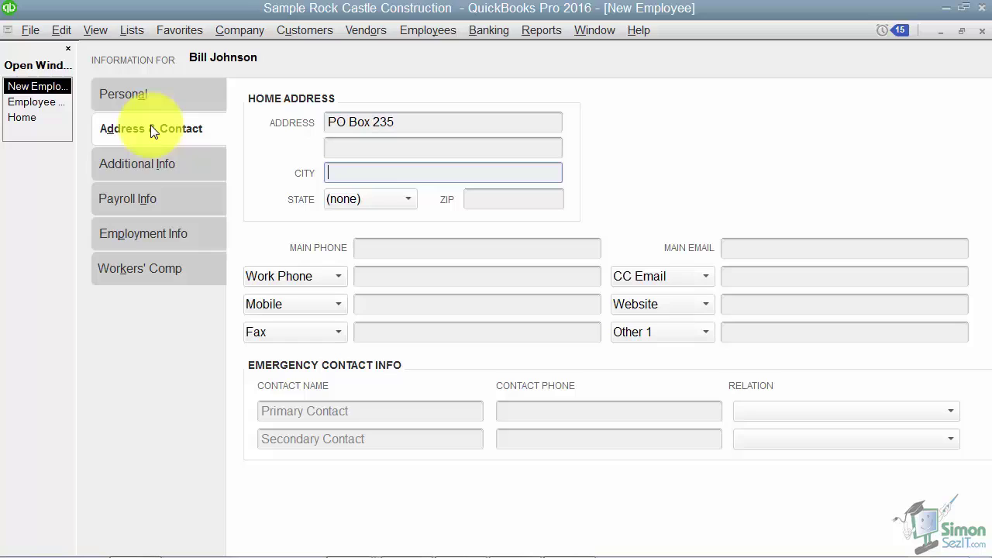
{"action": "key", "text": "Tab"}
{"action": "key", "text": "Tab"}
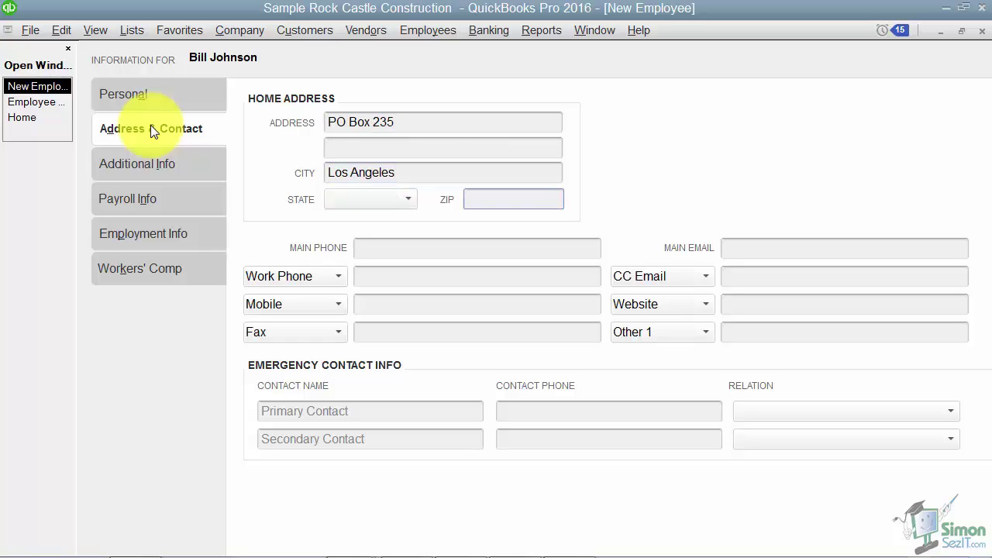
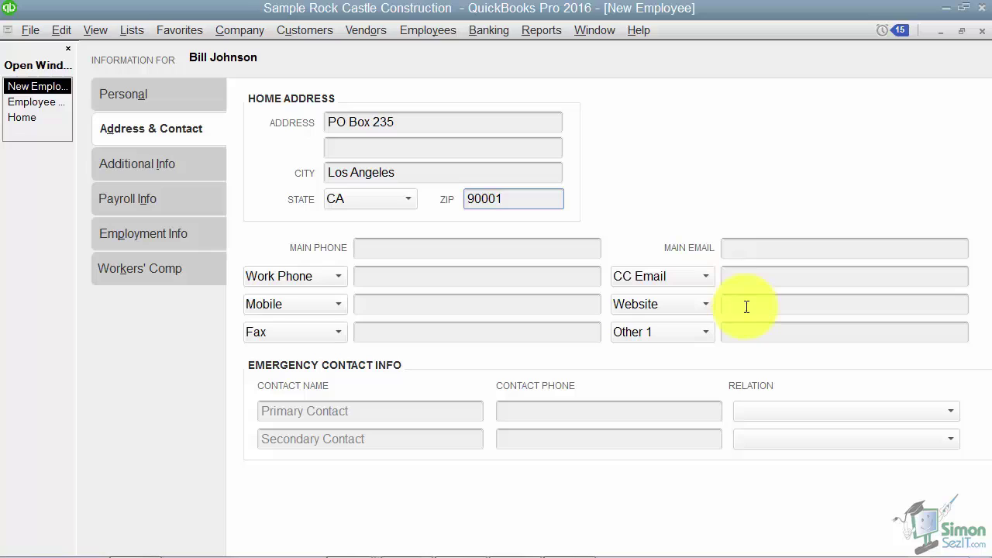
Check the CC Email contact type and emergency contact relationship choices, leaving both unchanged
{"action": "left_click", "coordinate": [705, 277]}
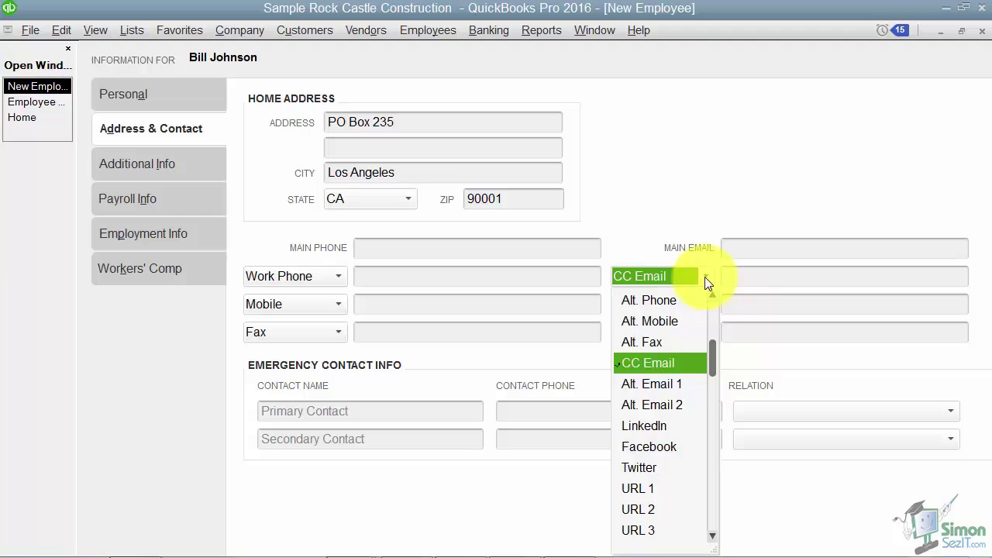
{"action": "left_click", "coordinate": [704, 277]}
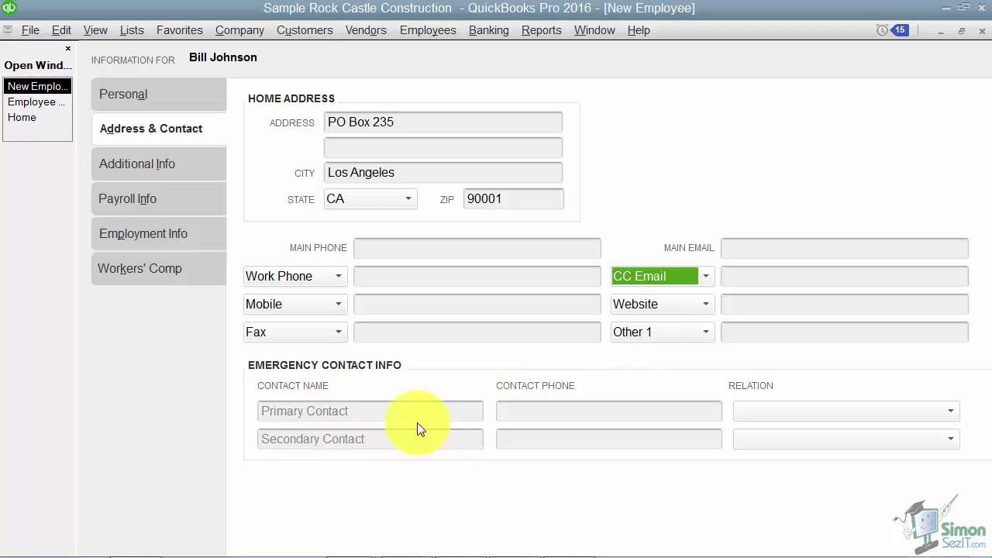
{"action": "left_click", "coordinate": [948, 412]}
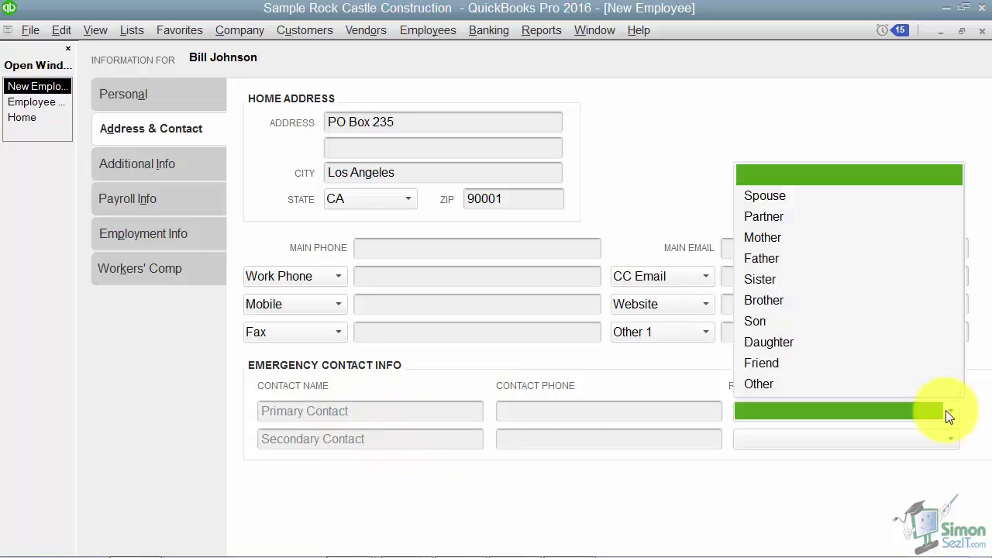
{"action": "left_click", "coordinate": [949, 414]}
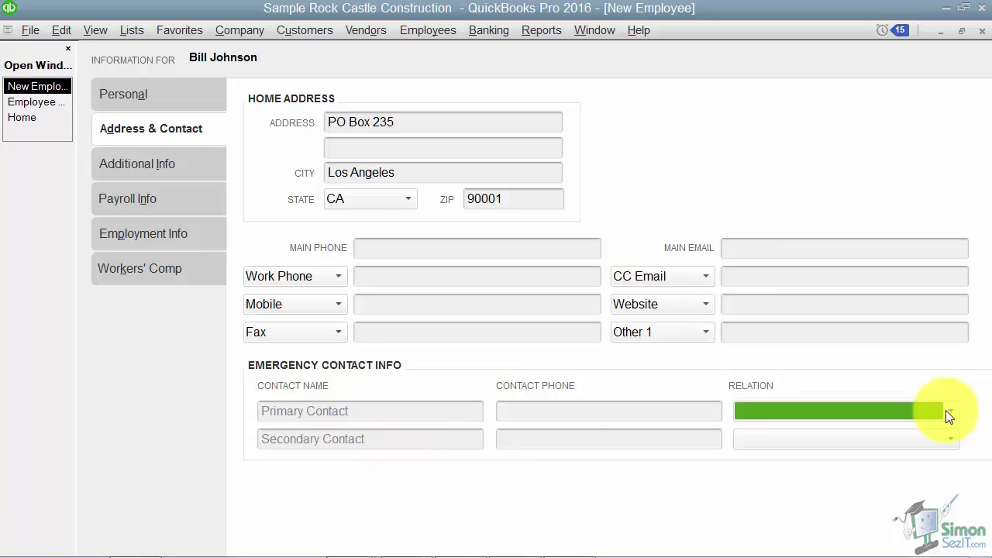
{"action": "left_click", "coordinate": [148, 166]}
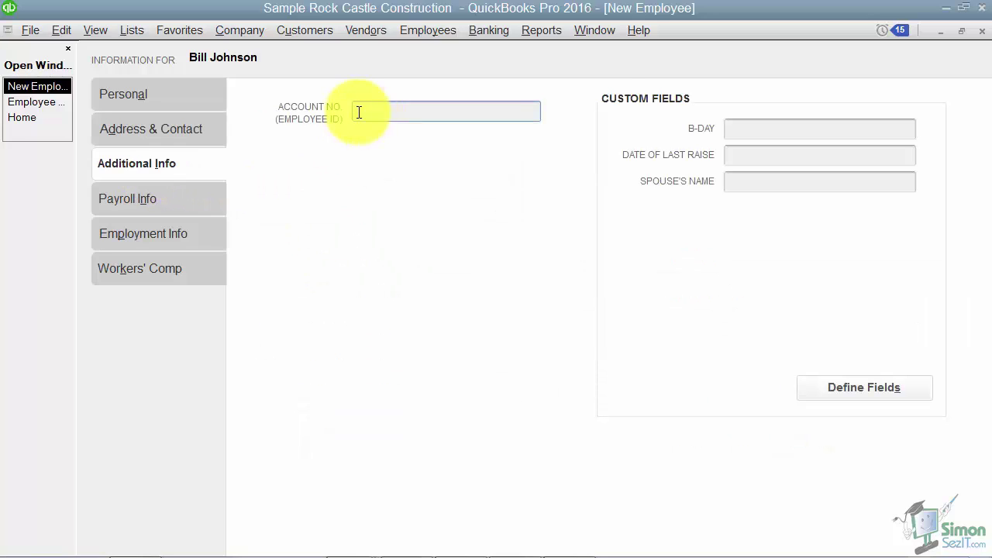
Look over the Define Fields custom field list and cancel without changes, then go to Payroll Info
{"action": "left_click", "coordinate": [359, 112]}
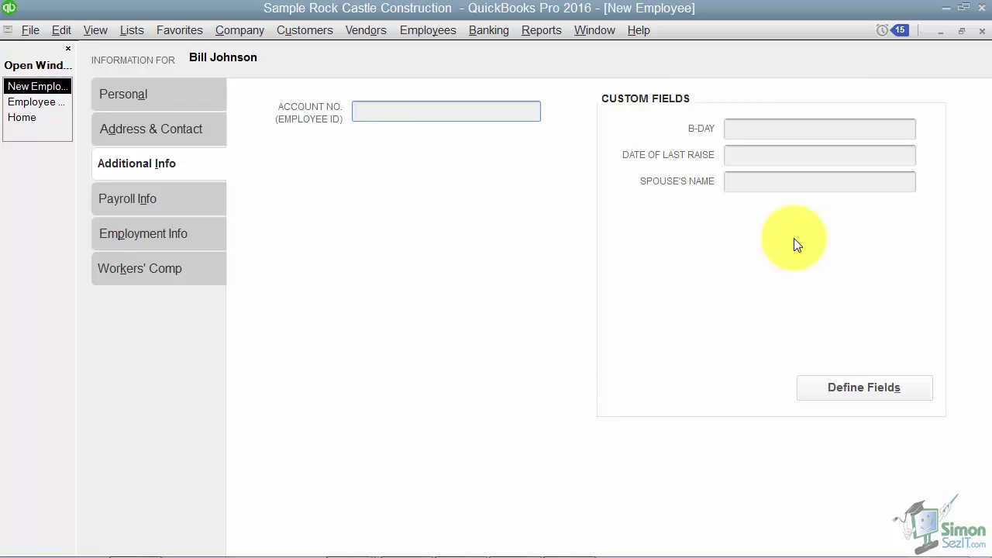
{"action": "left_click", "coordinate": [844, 391]}
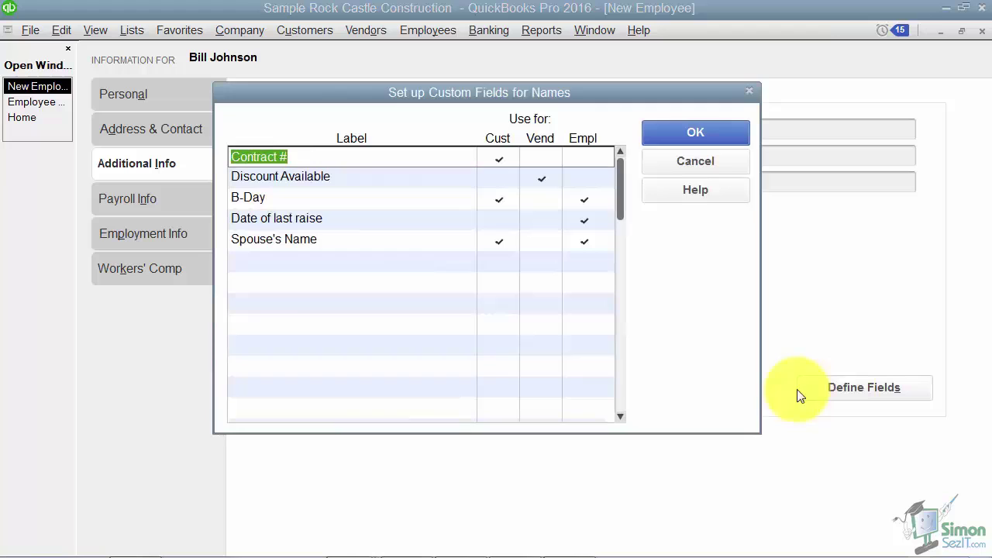
{"action": "left_click", "coordinate": [357, 268]}
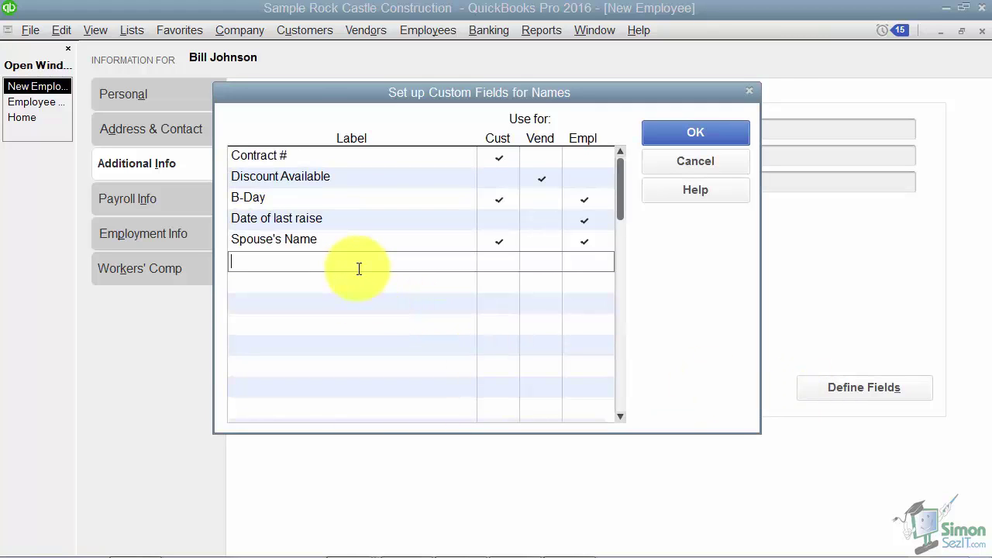
{"action": "left_click", "coordinate": [675, 165]}
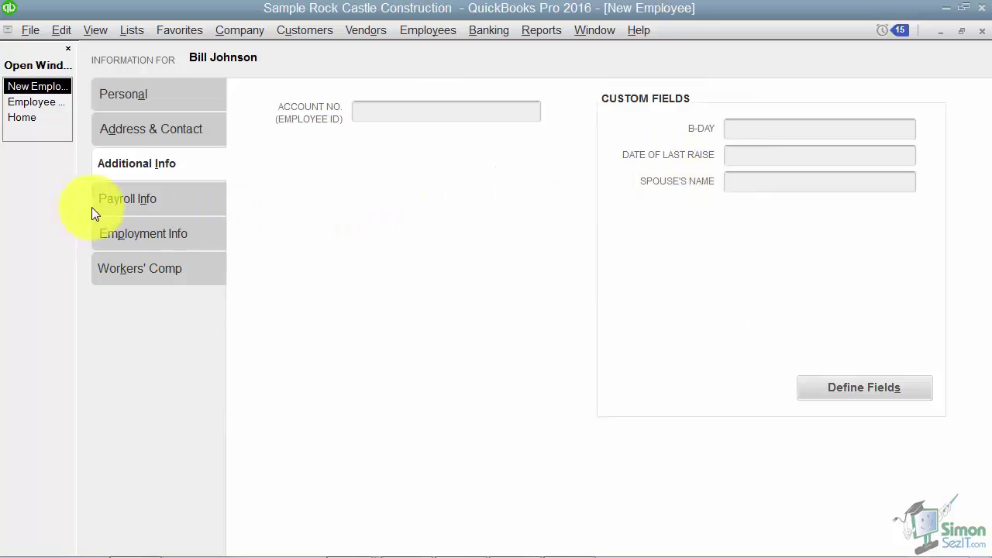
{"action": "left_click", "coordinate": [122, 199]}
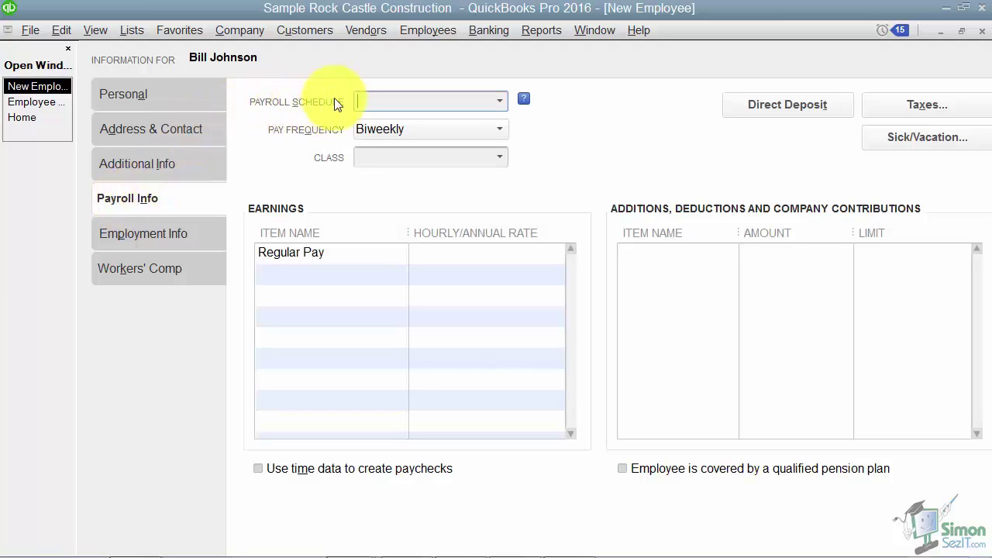
{"action": "left_click", "coordinate": [501, 102]}
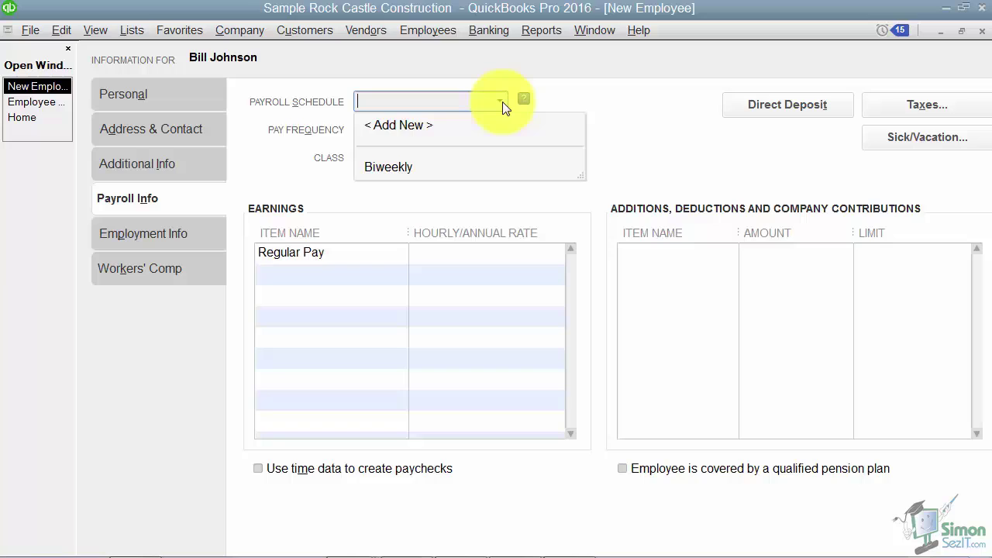
{"action": "left_click", "coordinate": [502, 102]}
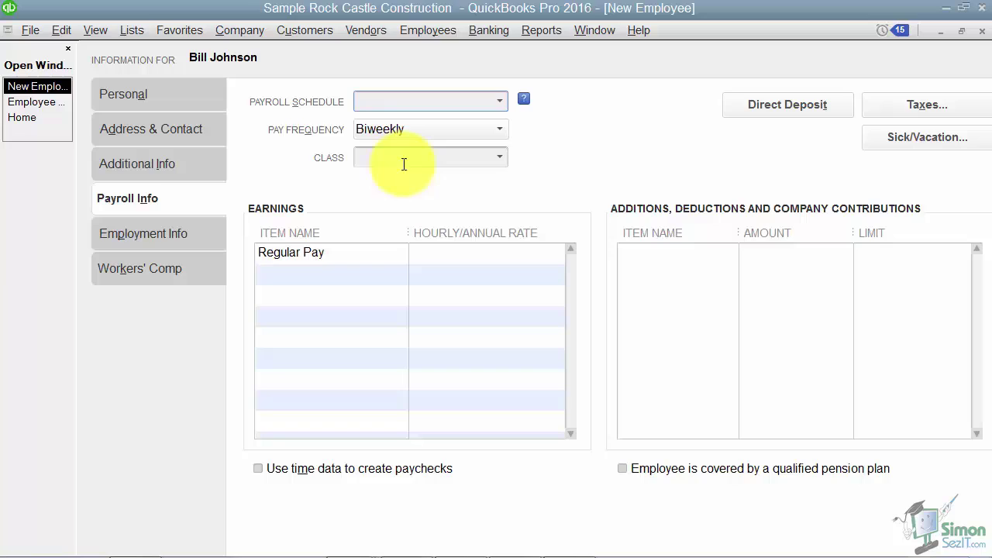
Set Regular Pay at 15.00 and add an Overtime Rate earnings item at 22.50
{"action": "left_click", "coordinate": [360, 253]}
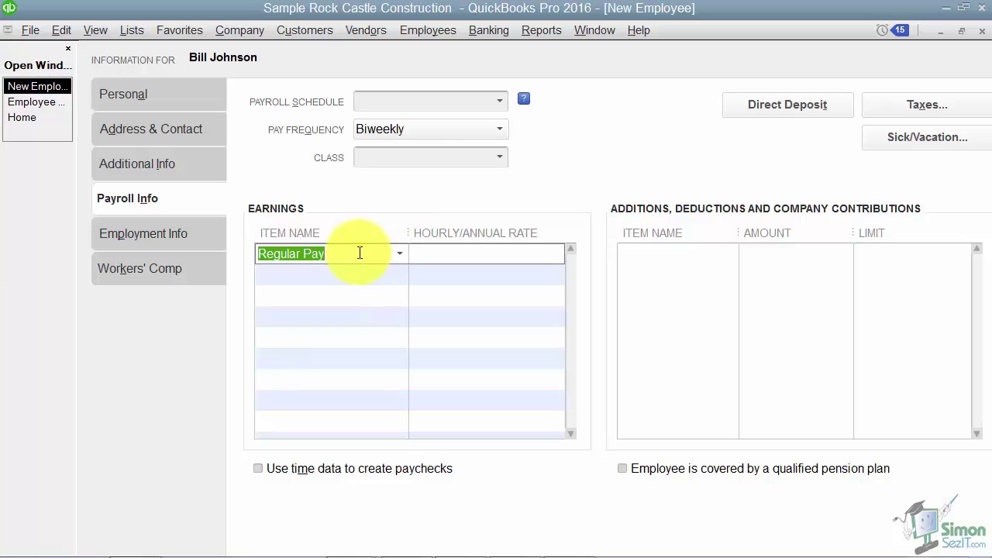
{"action": "left_click", "coordinate": [400, 253]}
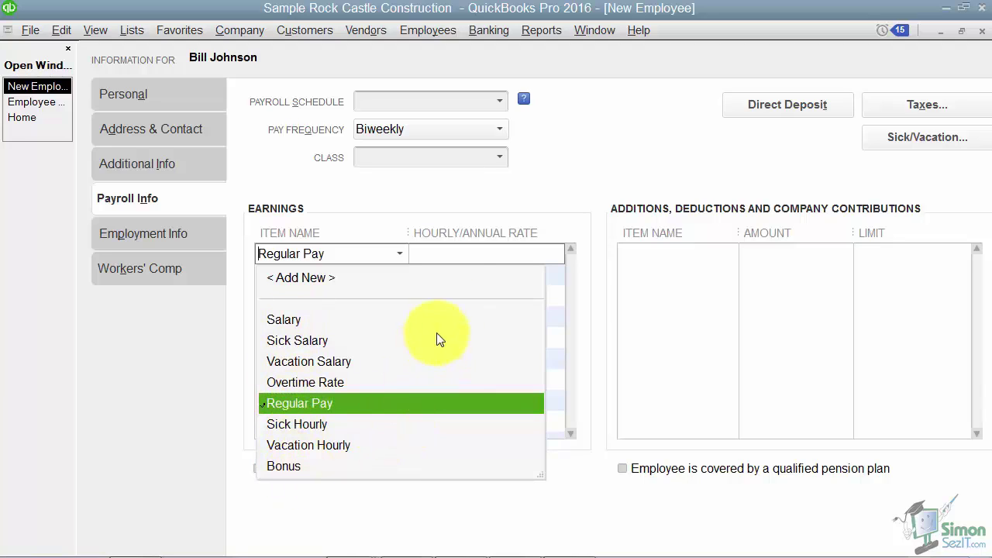
{"action": "left_click", "coordinate": [453, 253]}
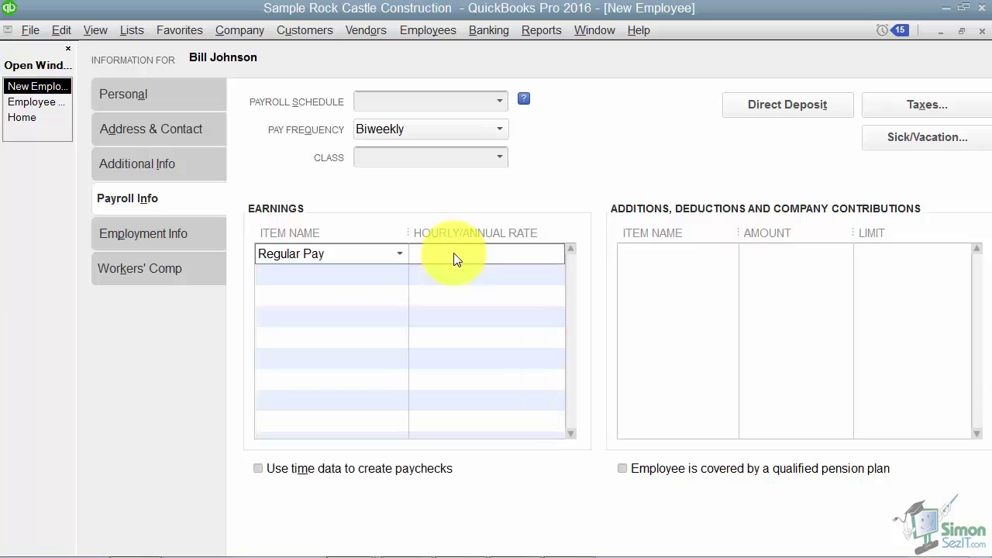
{"action": "type", "text": "15.00"}
{"action": "left_click", "coordinate": [367, 274]}
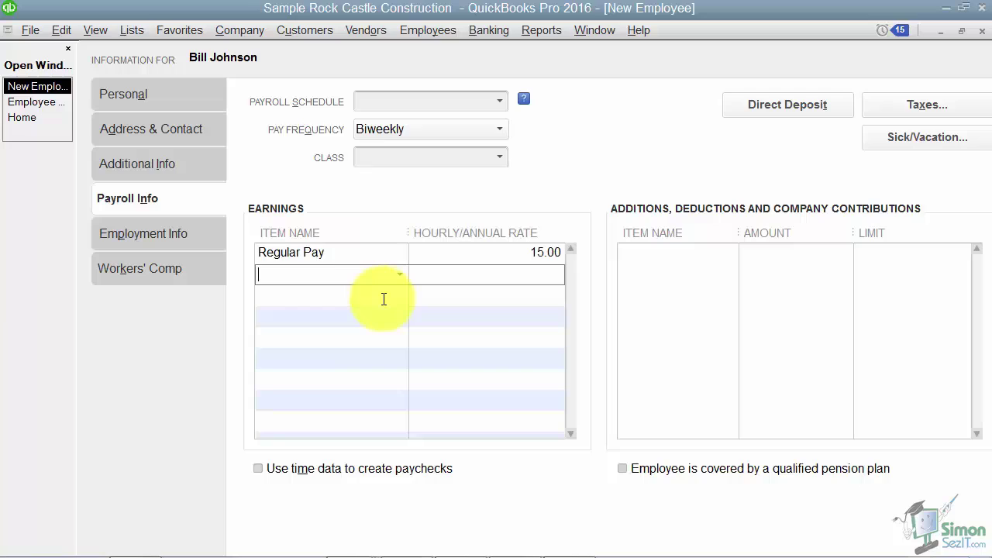
{"action": "type", "text": "Overtime Rate"}
{"action": "key", "text": "Tab"}
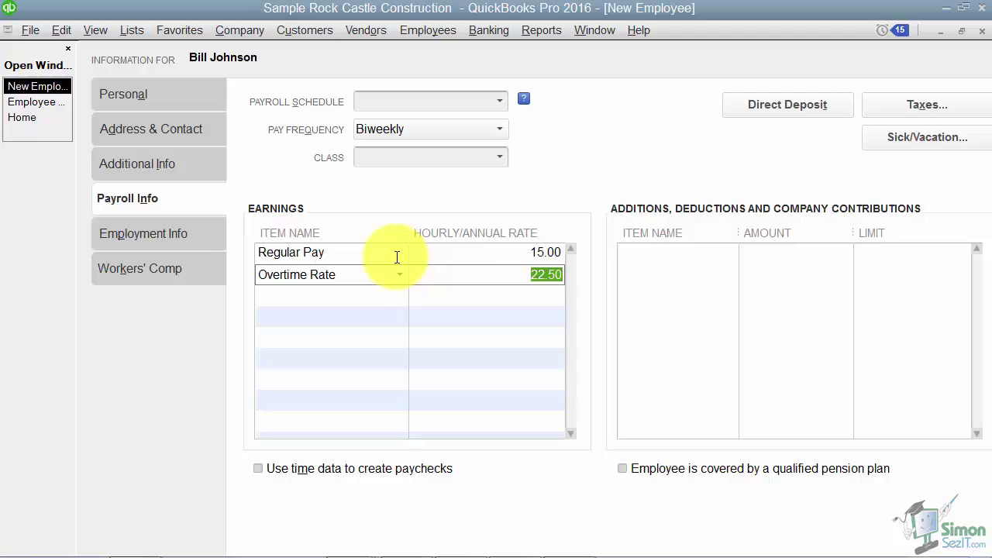
{"action": "left_click", "coordinate": [492, 253]}
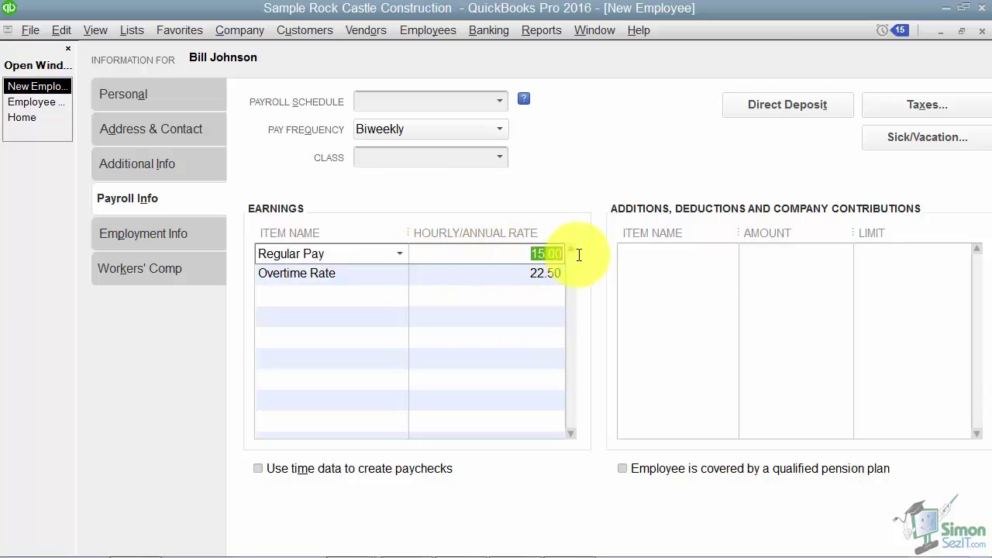
{"action": "left_click", "coordinate": [346, 295]}
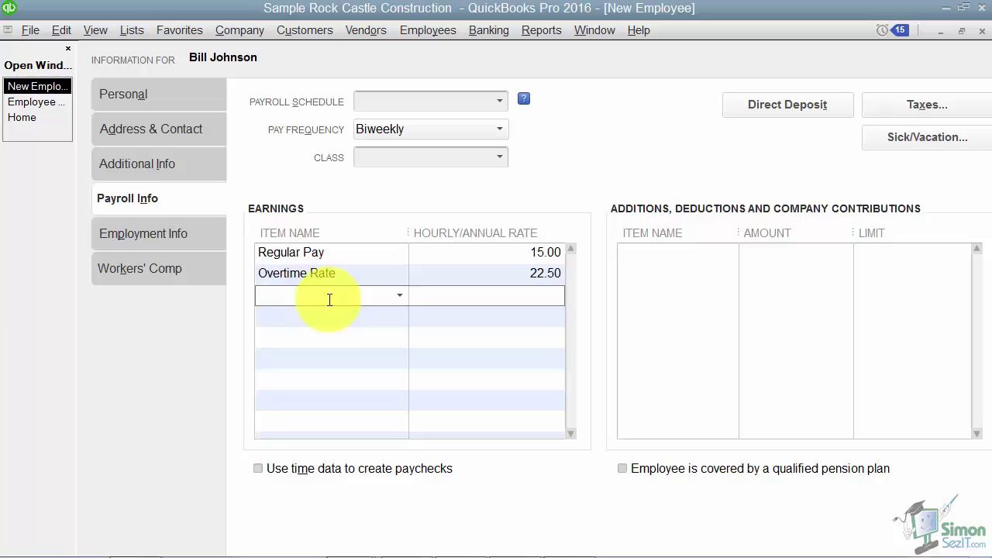
Add a Dental Insurance deduction of 37.00, recorded as -37.00
{"action": "left_click", "coordinate": [661, 257]}
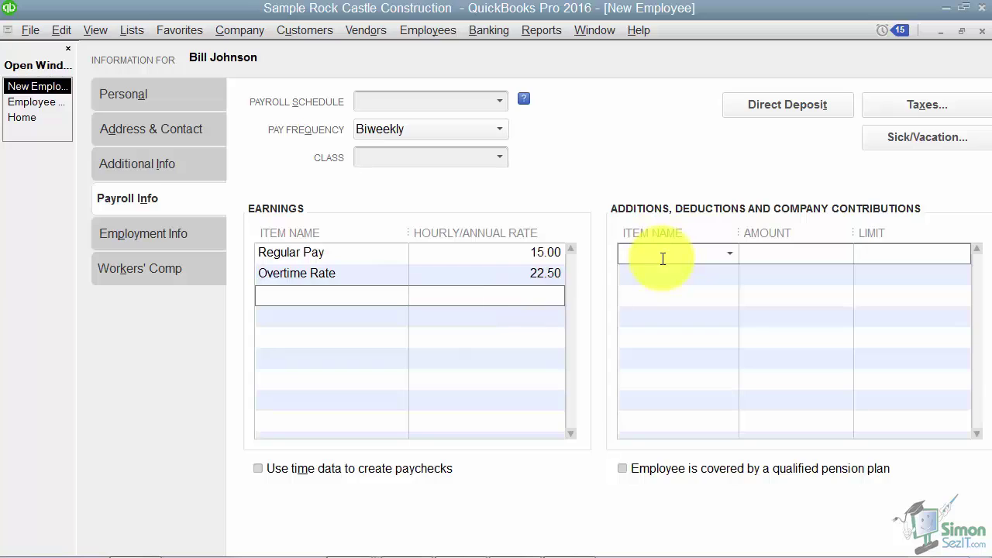
{"action": "left_click", "coordinate": [729, 255]}
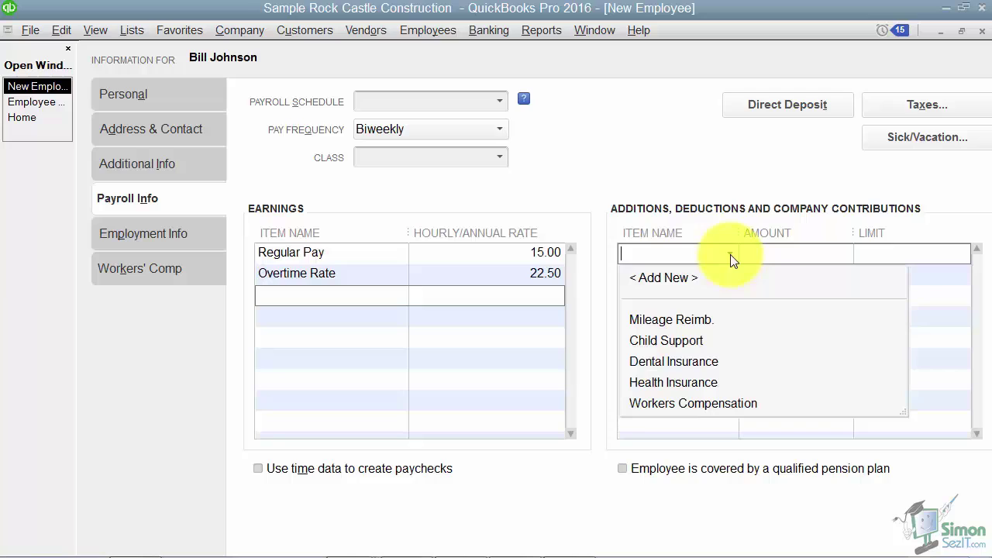
{"action": "left_click", "coordinate": [682, 361]}
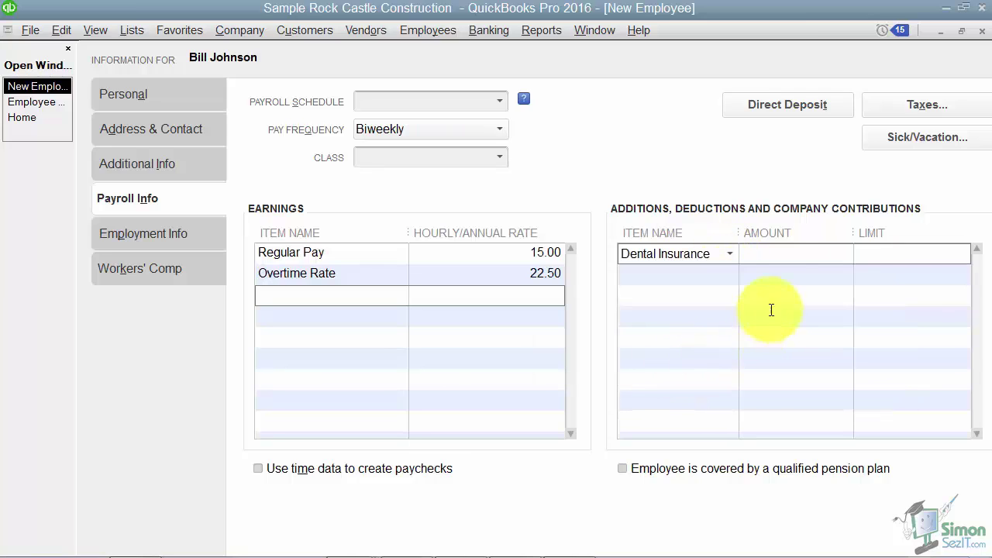
{"action": "left_click", "coordinate": [780, 256]}
{"action": "type", "text": "37.00"}
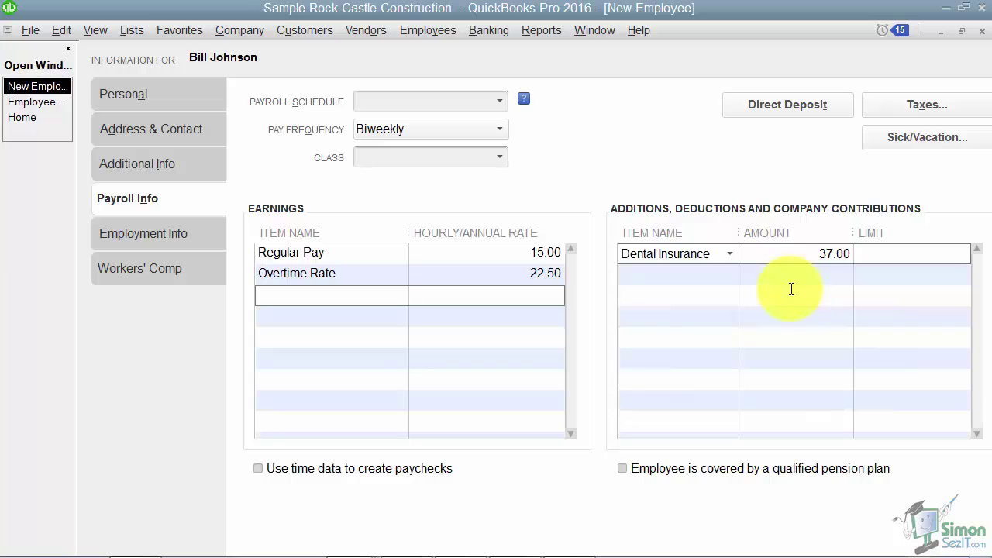
{"action": "key", "text": "Tab"}
Add a Mileage Reimb. item at 0.45 and recheck both amounts
{"action": "left_click", "coordinate": [727, 274]}
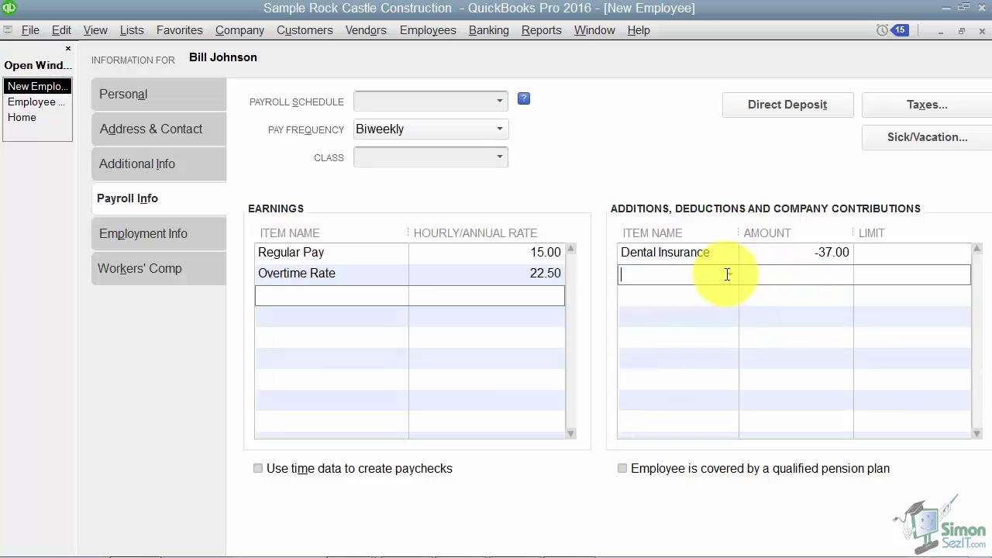
{"action": "type", "text": "Mileage Reimb."}
{"action": "key", "text": "Tab"}
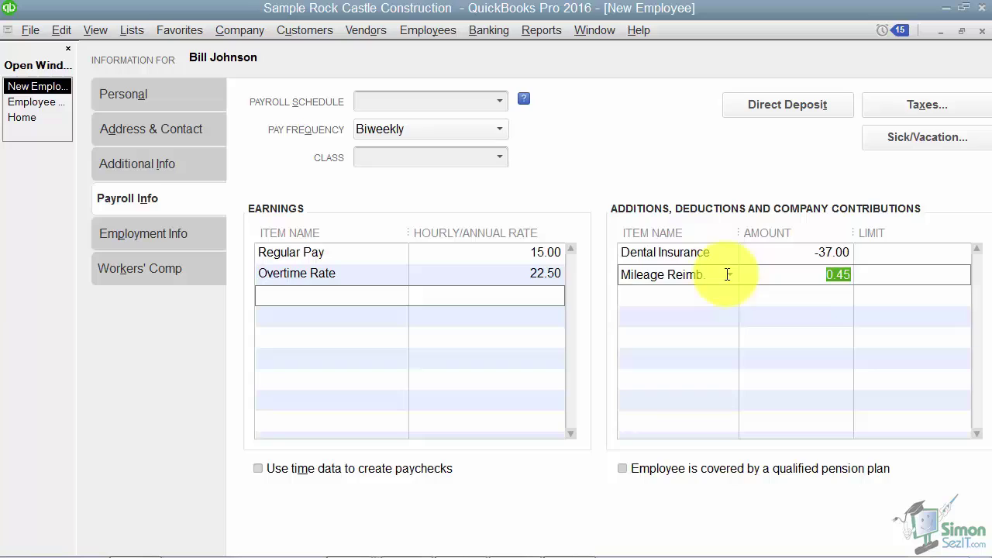
{"action": "left_click", "coordinate": [796, 254]}
{"action": "left_click_drag", "start_coordinate": [795, 252], "coordinate": [863, 252]}
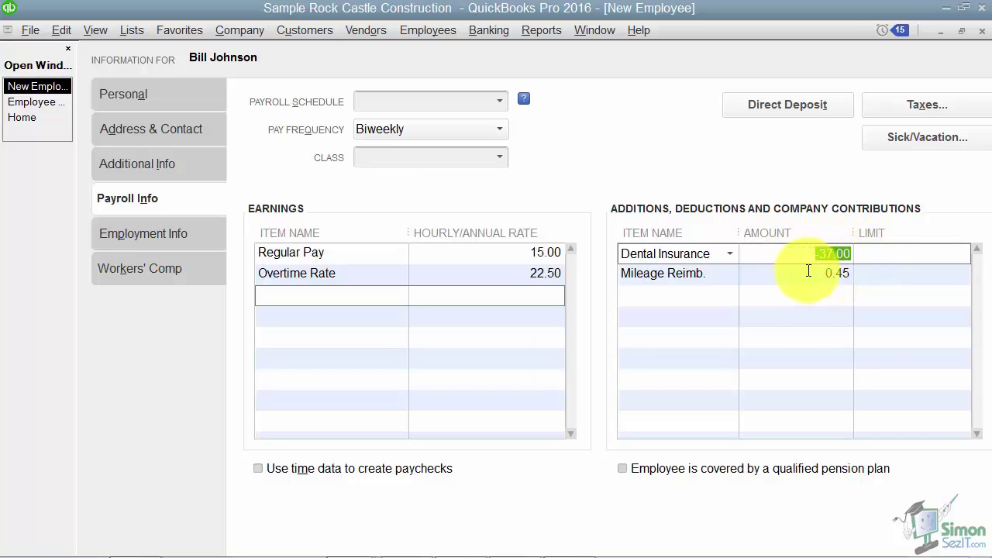
{"action": "left_click_drag", "start_coordinate": [814, 275], "coordinate": [880, 277]}
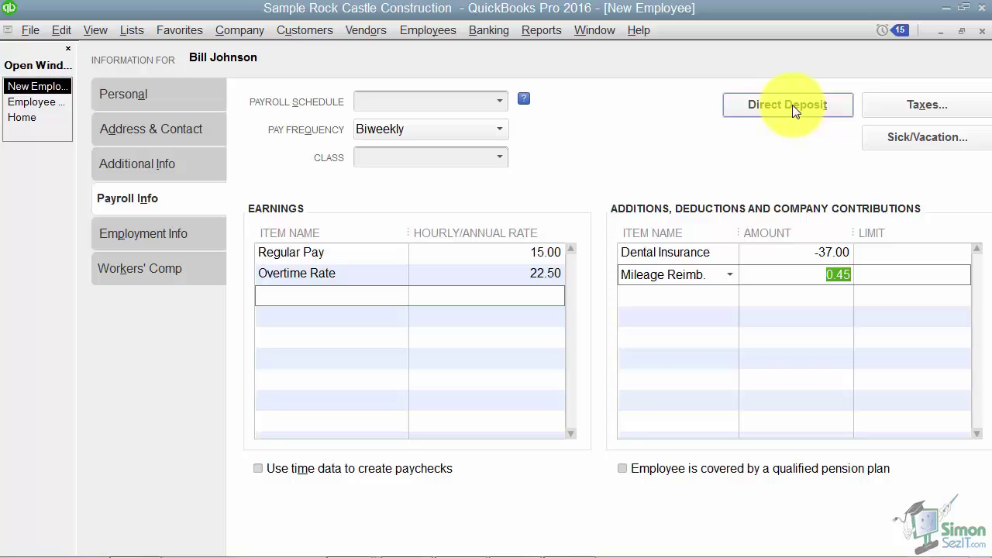
In the Taxes dialog, keep federal filing status Single, 0 allowances and Medicare ticked
{"action": "left_click", "coordinate": [914, 105]}
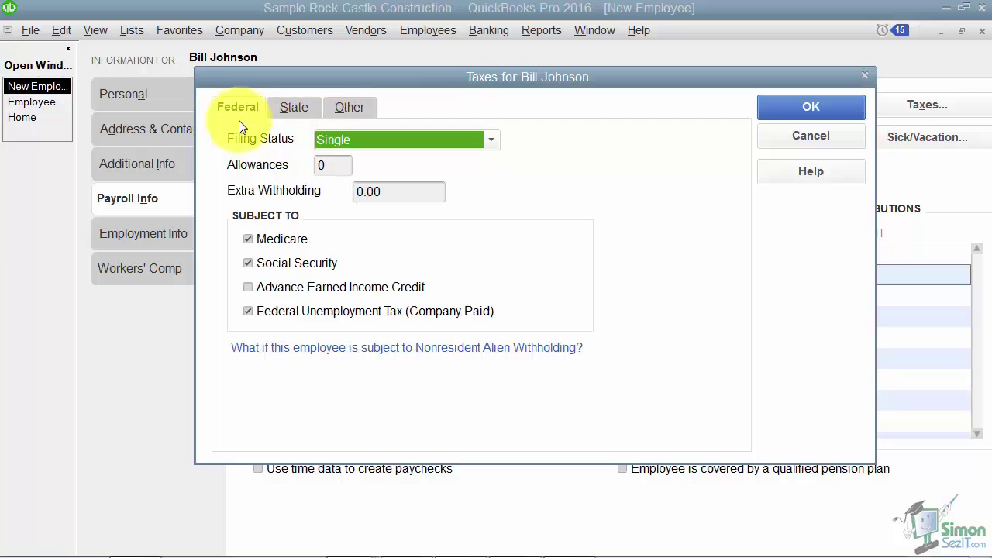
{"action": "left_click", "coordinate": [491, 141]}
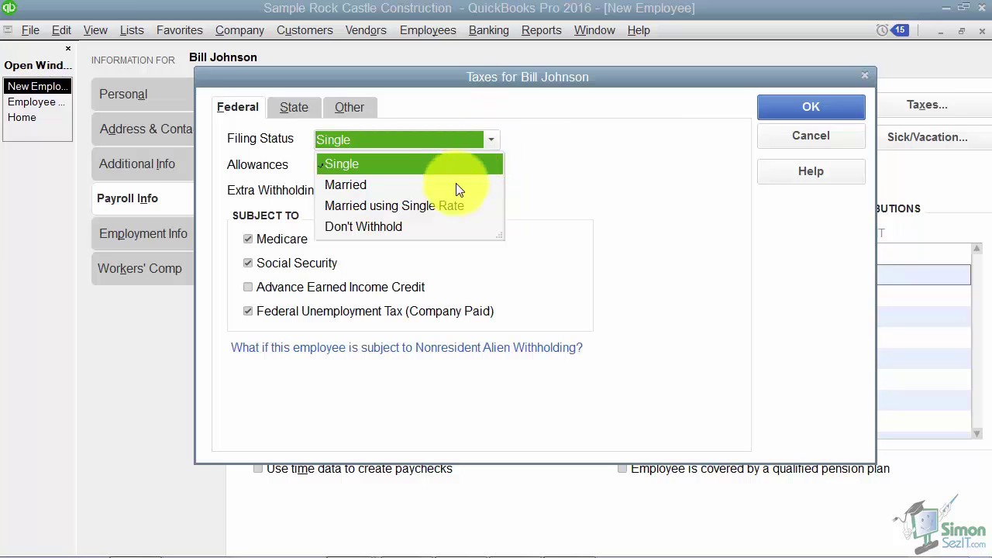
{"action": "left_click", "coordinate": [572, 174]}
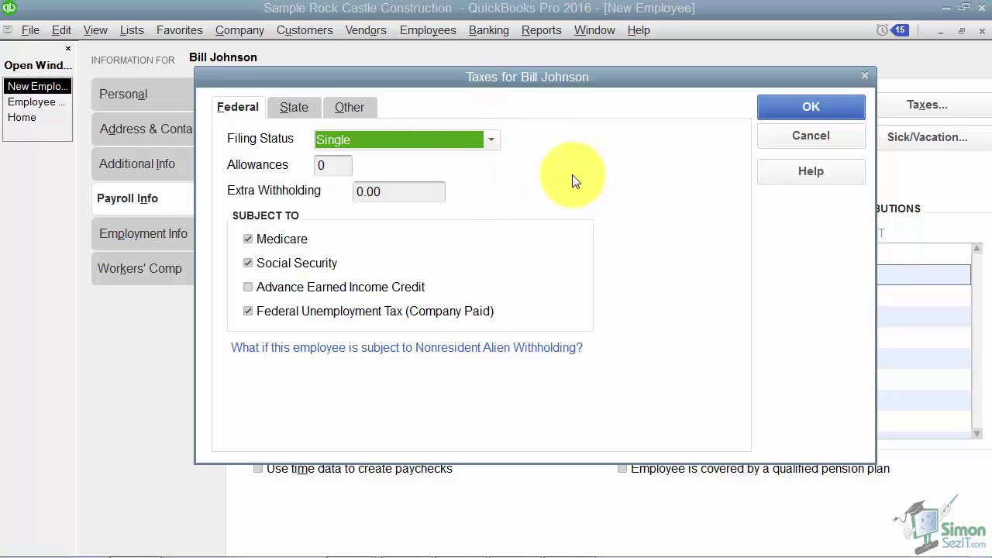
{"action": "left_click", "coordinate": [332, 164]}
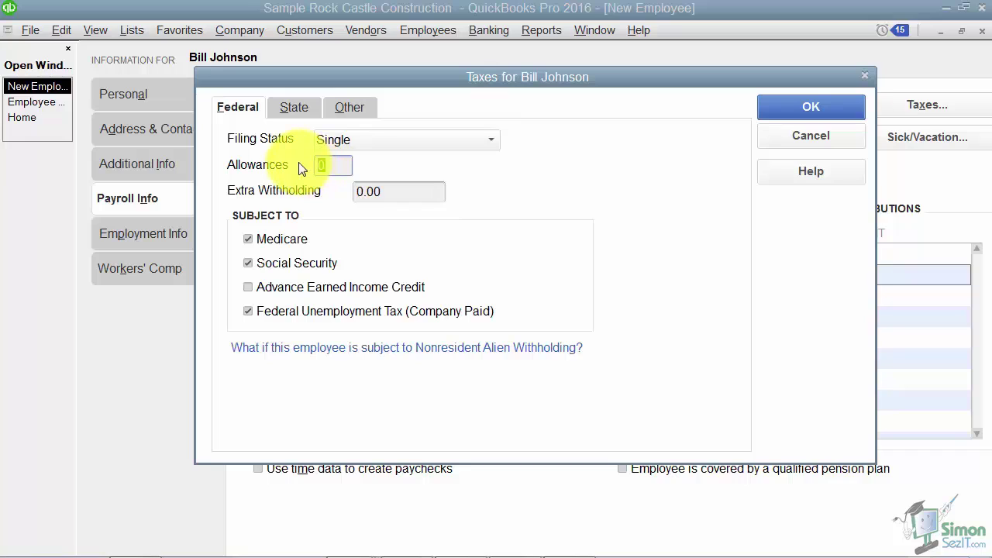
{"action": "left_click", "coordinate": [408, 192]}
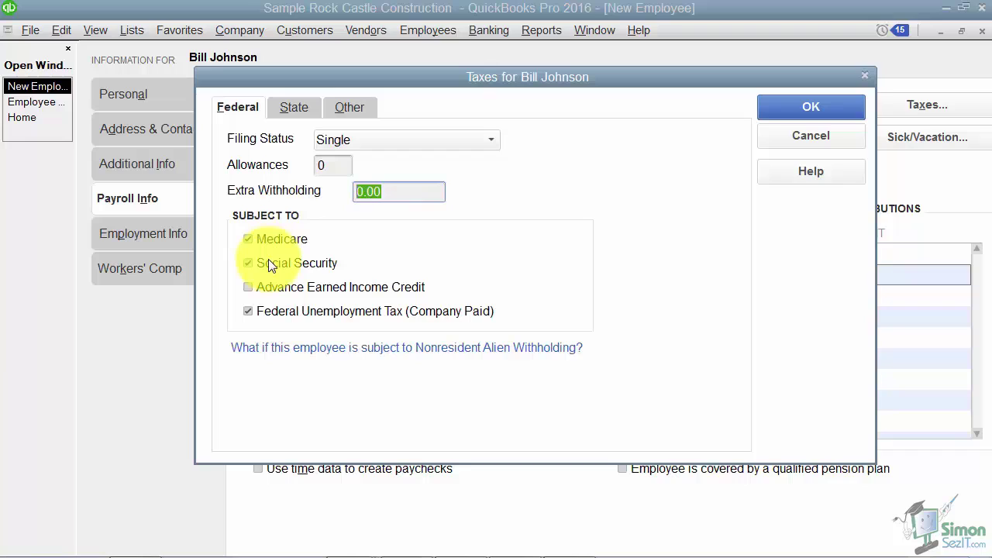
{"action": "key", "text": "Tab"}
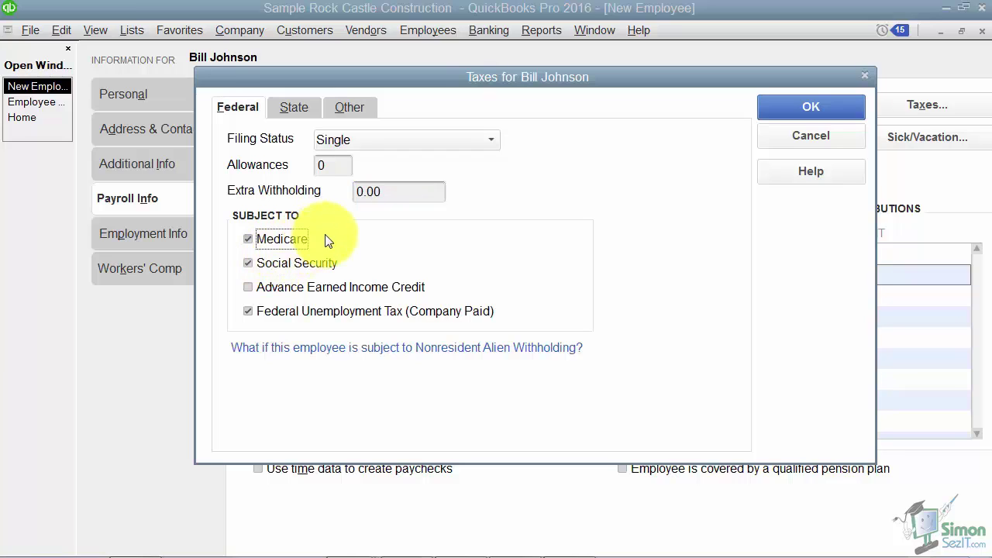
{"action": "left_click", "coordinate": [304, 238]}
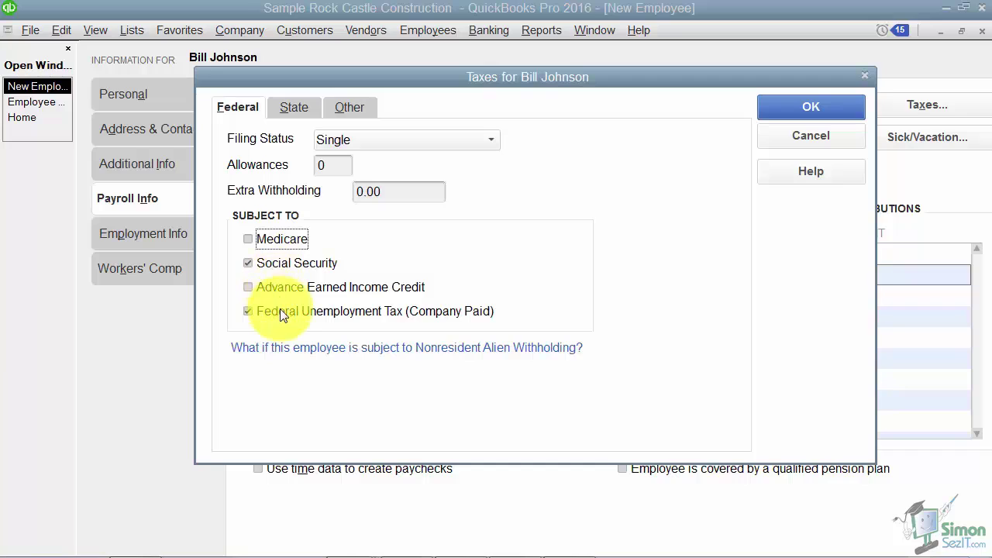
{"action": "left_click", "coordinate": [254, 240]}
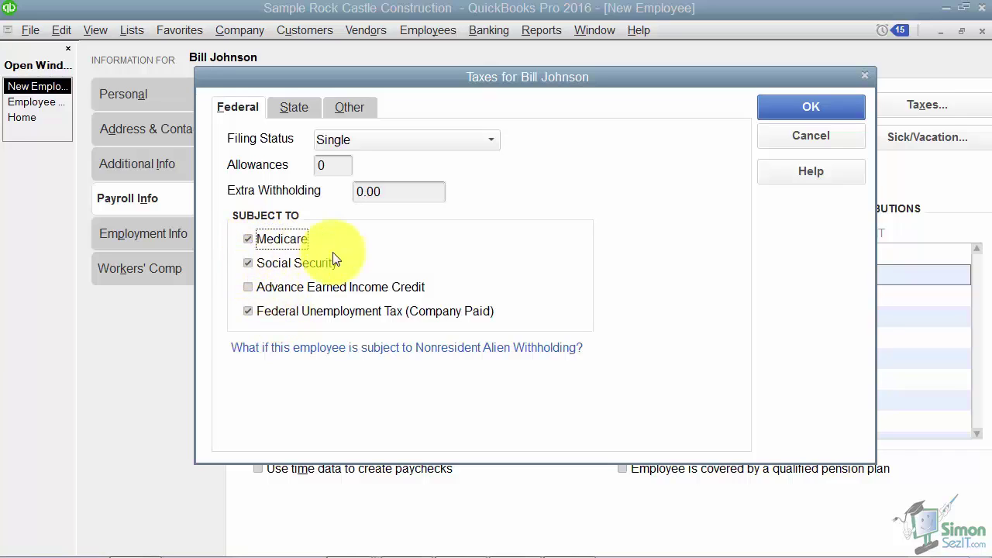
{"action": "left_click", "coordinate": [294, 108]}
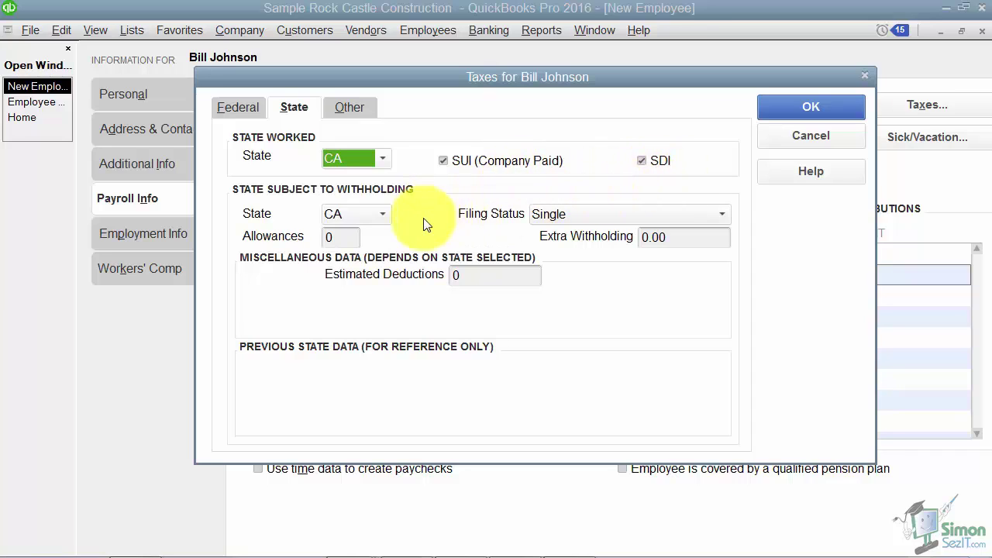
Keep the CA state filing status Single with 0 allowances, review the Other tax items, and confirm with OK
{"action": "left_click", "coordinate": [717, 217]}
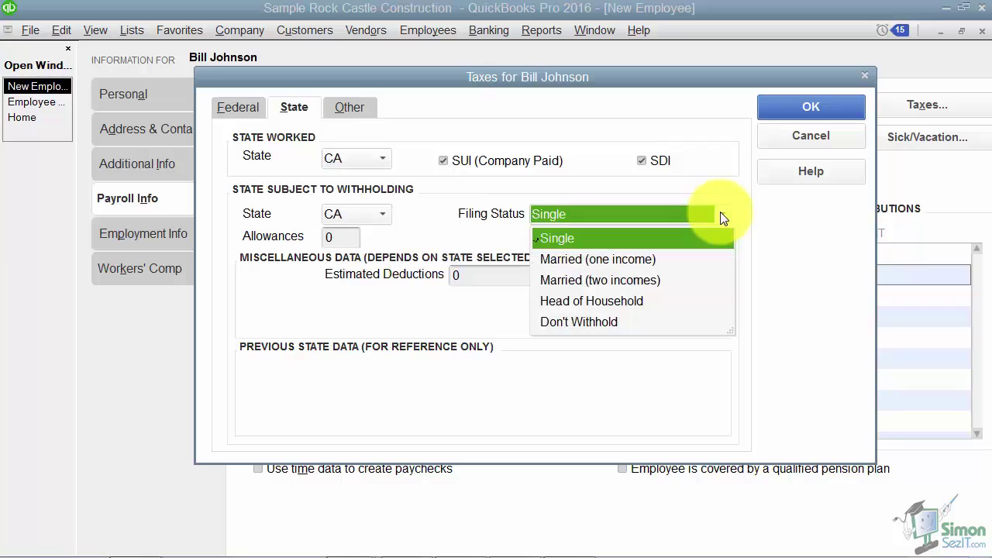
{"action": "left_click", "coordinate": [719, 214]}
{"action": "key", "text": "Tab"}
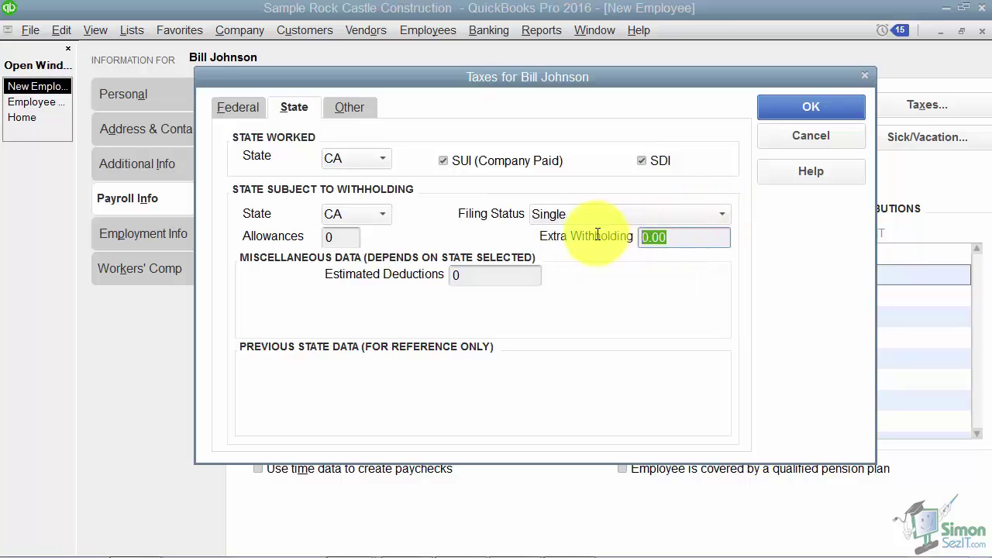
{"action": "left_click", "coordinate": [326, 237]}
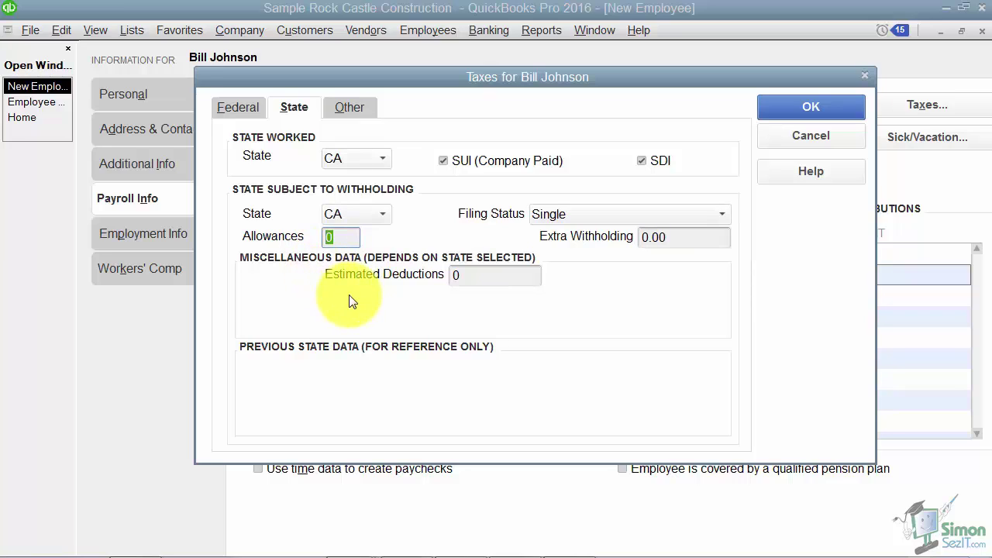
{"action": "left_click", "coordinate": [350, 107]}
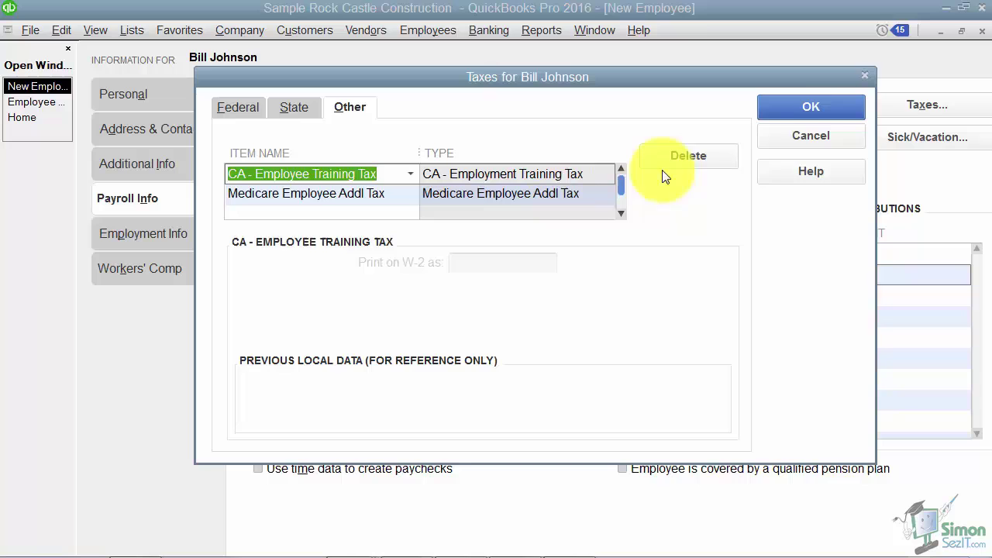
{"action": "left_click", "coordinate": [798, 108]}
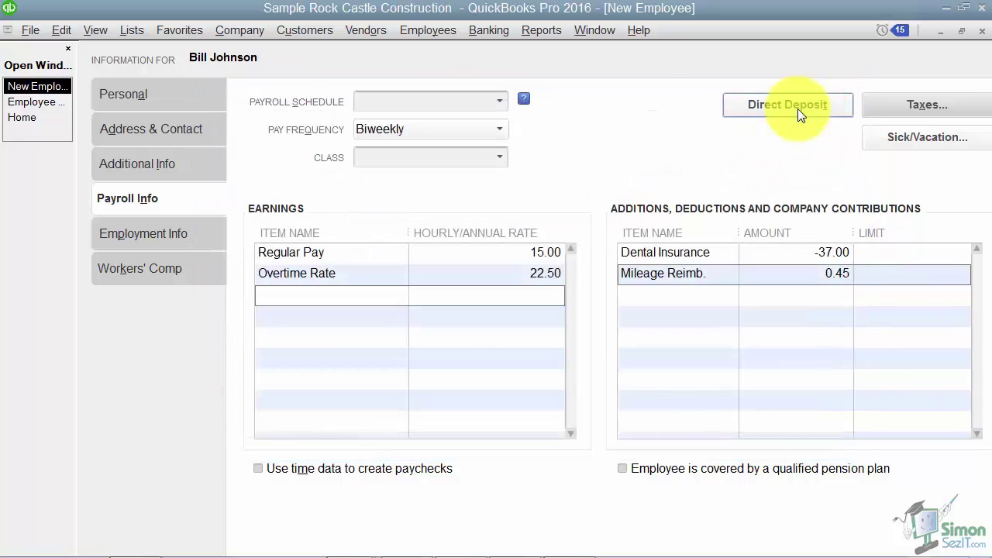
Review sick/vacation settings, keeping sick time accruing at the beginning of each year
{"action": "left_click", "coordinate": [899, 137]}
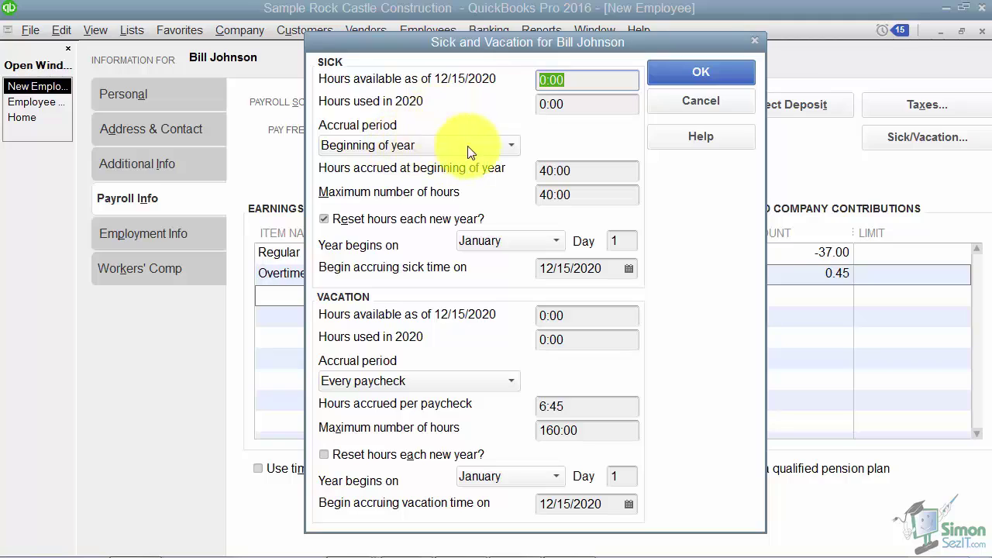
{"action": "left_click", "coordinate": [509, 145]}
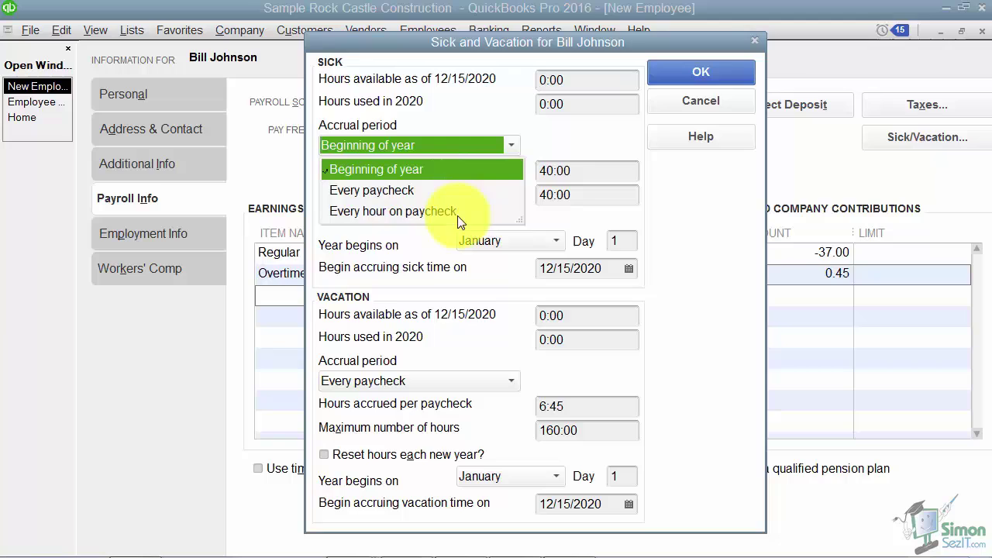
{"action": "left_click", "coordinate": [515, 169]}
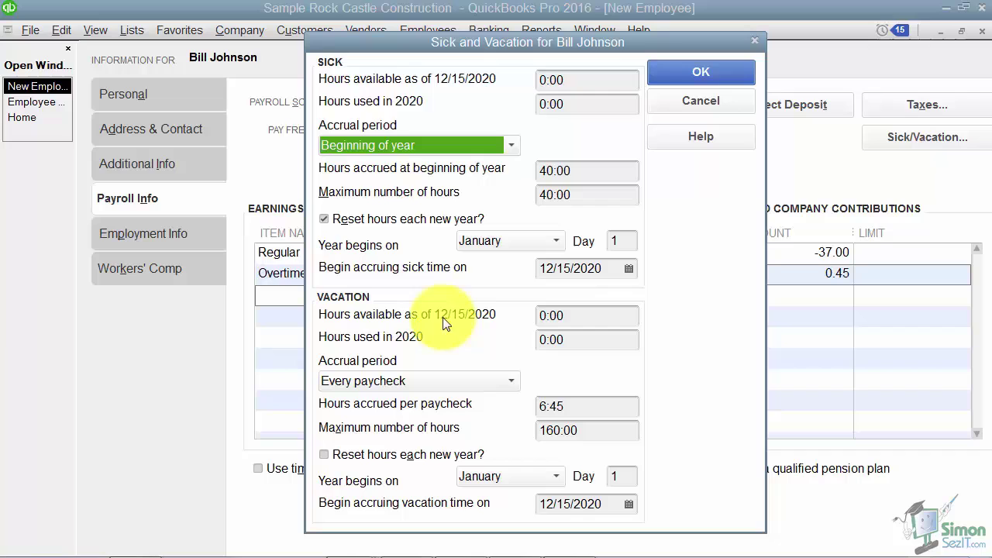
Close sick/vacation unchanged and keep the employment type as Regular under Employment Info
{"action": "left_click", "coordinate": [679, 105]}
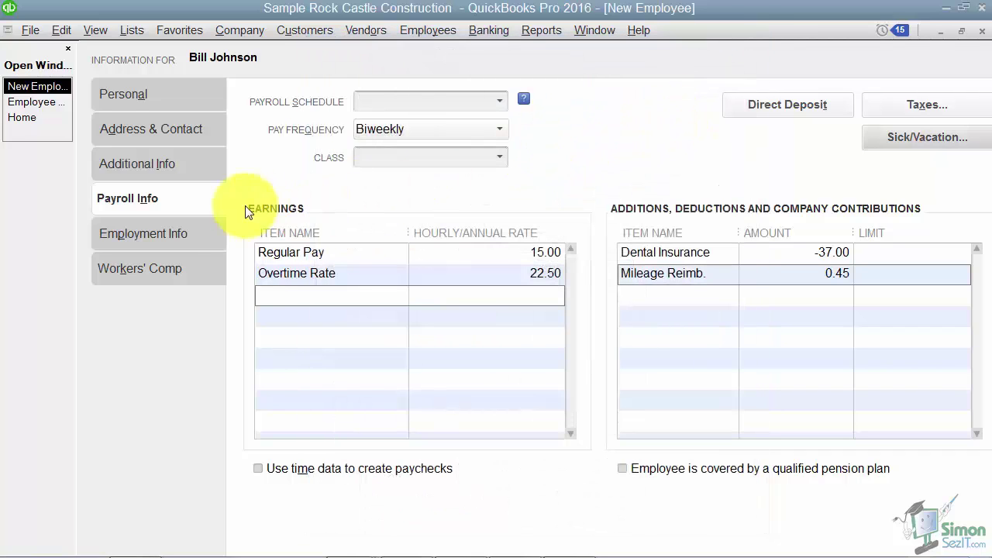
{"action": "left_click", "coordinate": [158, 233]}
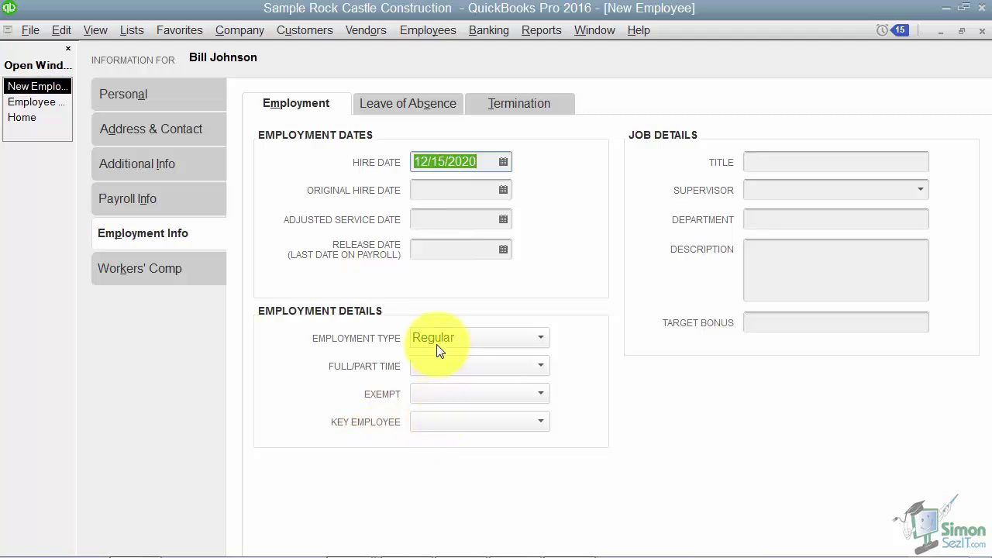
{"action": "left_click", "coordinate": [541, 339]}
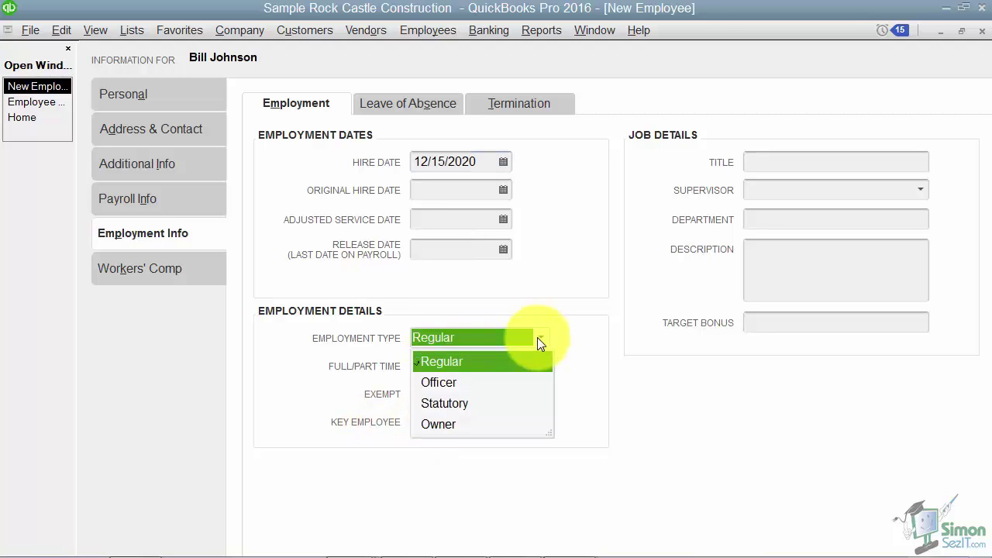
{"action": "left_click", "coordinate": [628, 350]}
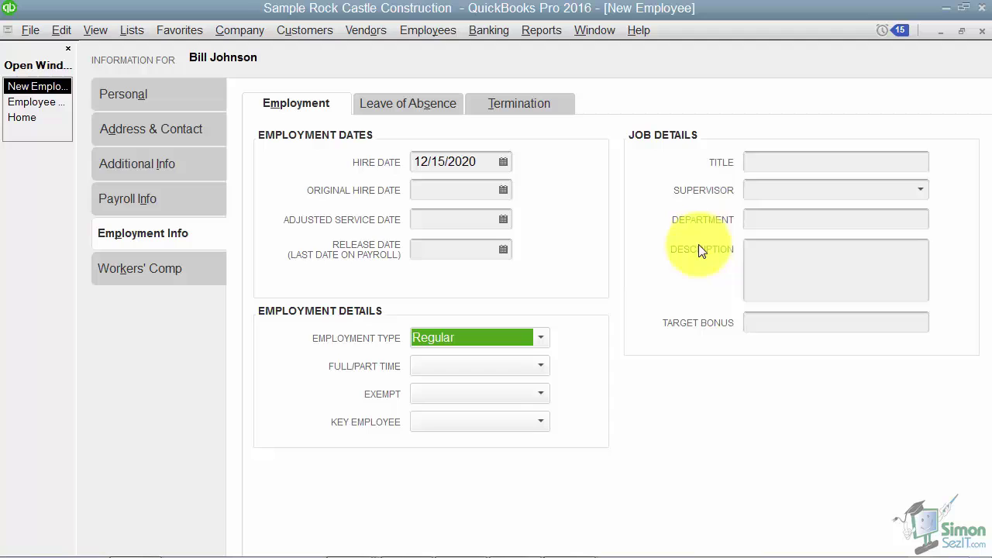
Check the leave of absence and termination details, leaving Leave Paid and Severance Paid blank
{"action": "left_click", "coordinate": [423, 109]}
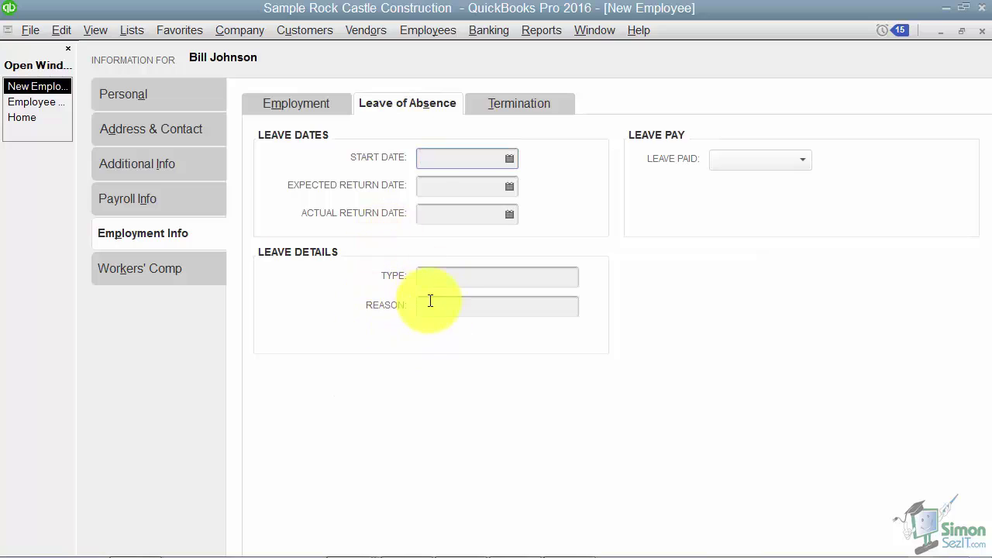
{"action": "left_click", "coordinate": [807, 160]}
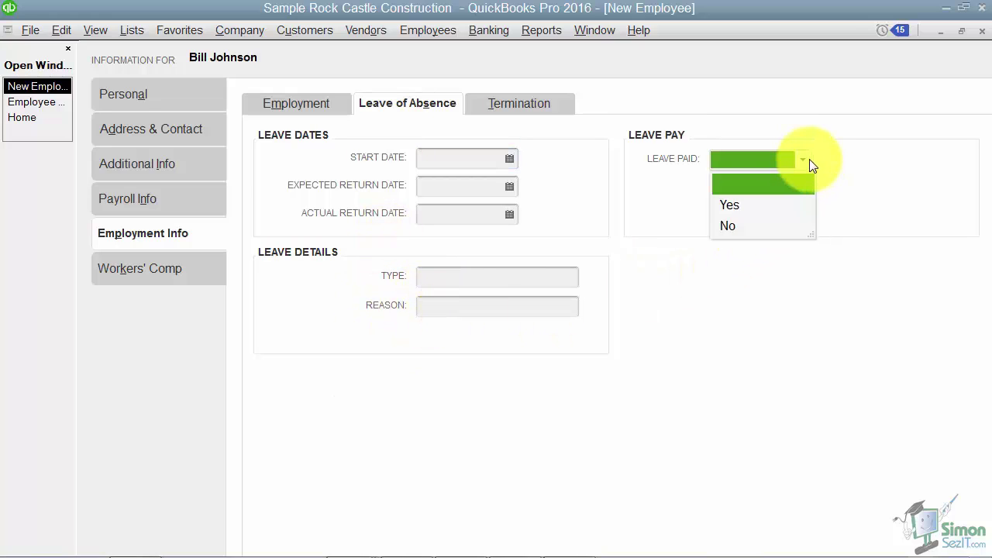
{"action": "left_click", "coordinate": [535, 103]}
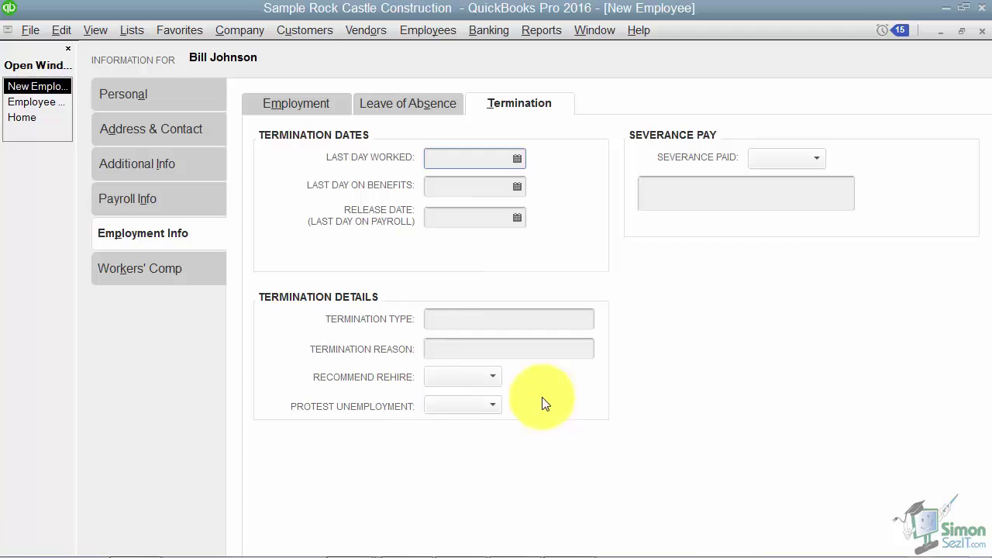
{"action": "left_click", "coordinate": [816, 157]}
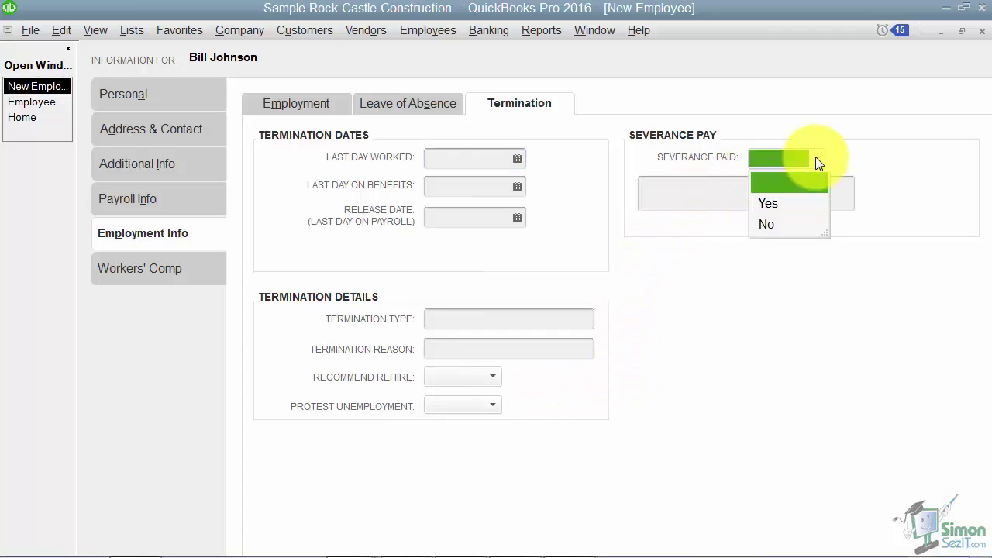
{"action": "left_click", "coordinate": [815, 158]}
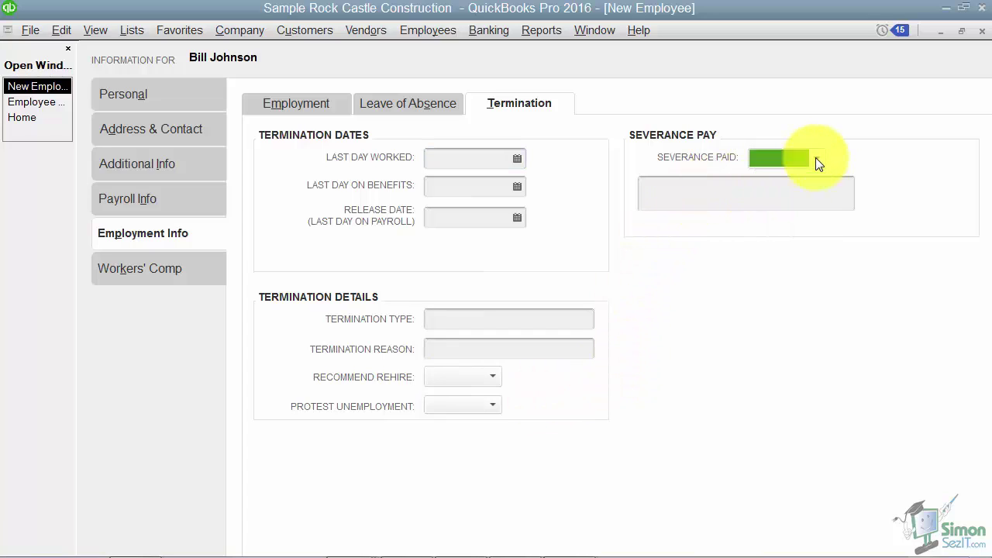
Leave the employee's Workers' Comp code unassigned
{"action": "left_click", "coordinate": [155, 268]}
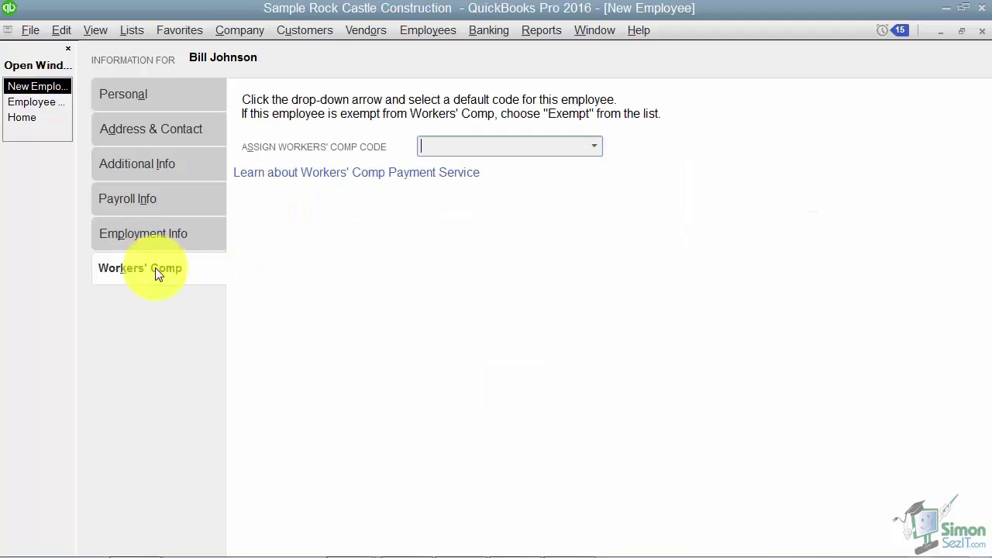
{"action": "left_click", "coordinate": [596, 147]}
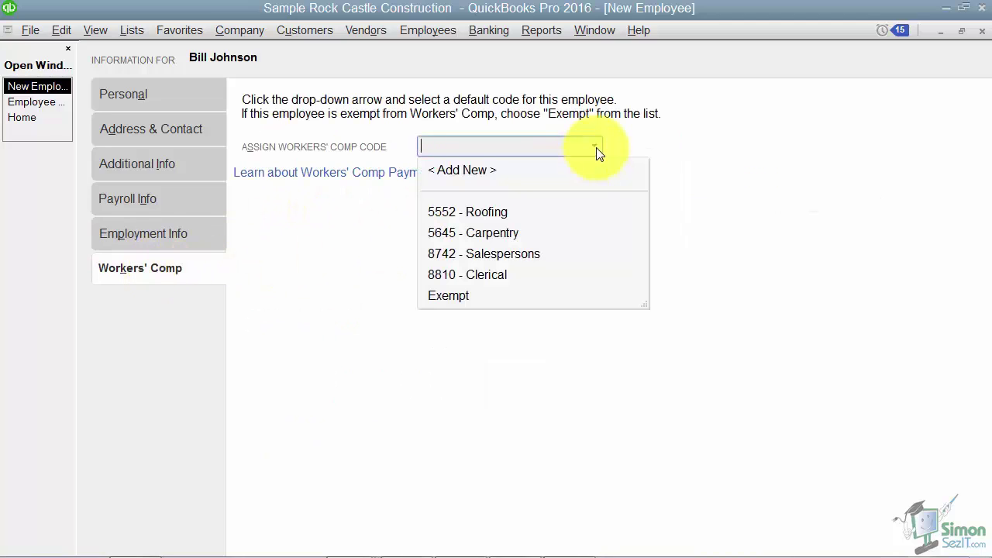
{"action": "left_click", "coordinate": [596, 145]}
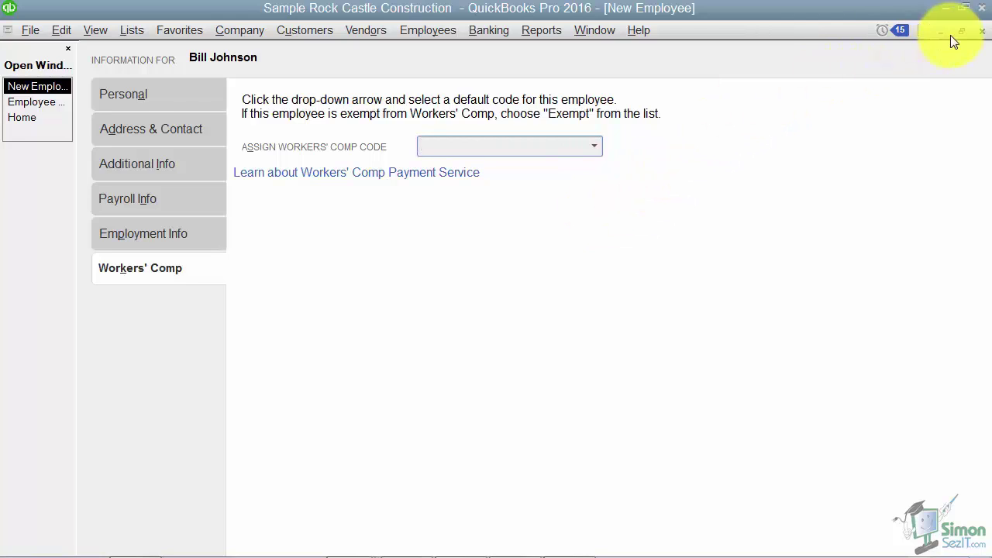
Close the new employee form and confirm saving the record
{"action": "left_click", "coordinate": [982, 29]}
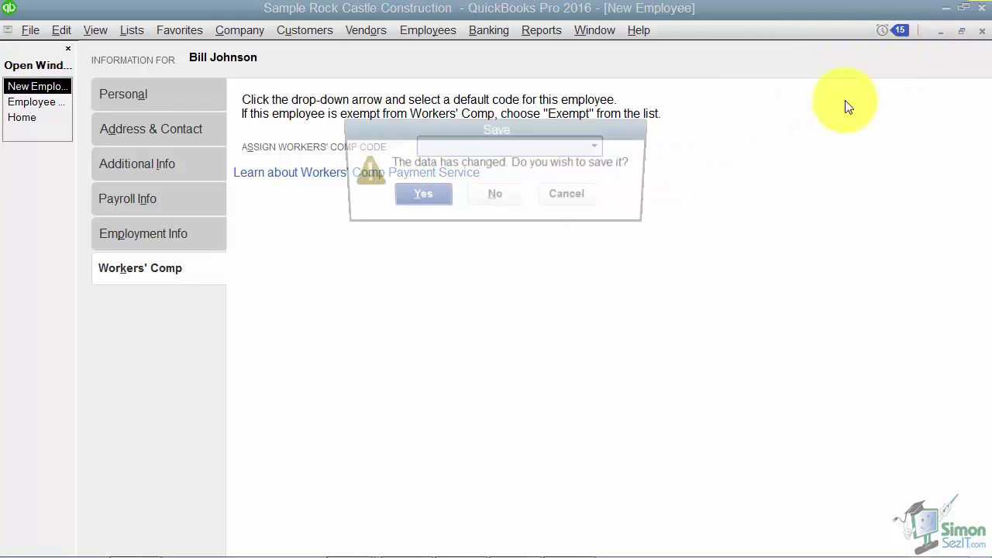
{"action": "left_click", "coordinate": [426, 200]}
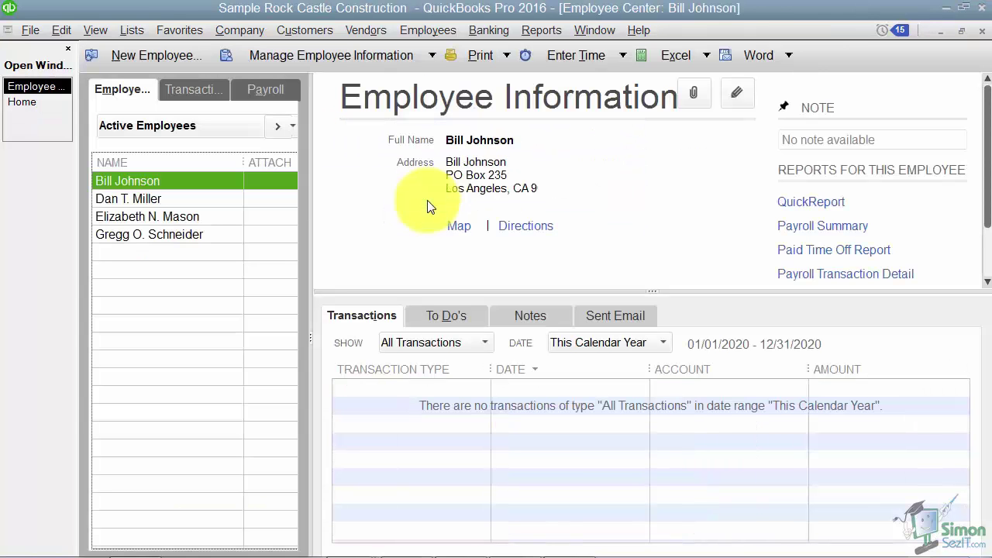